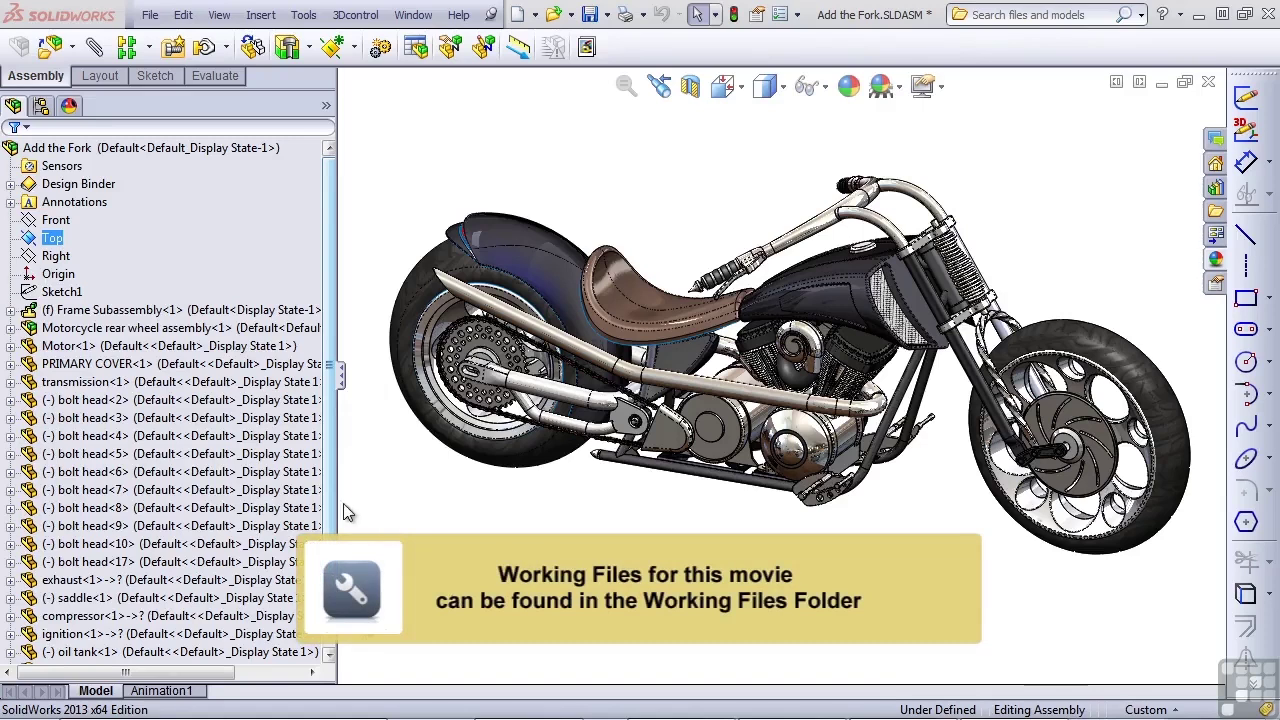
Open the PracticePractice Fork subassembly in its own window and switch to its Animation1 motion study.
scroll(327, 508, "down", 2)
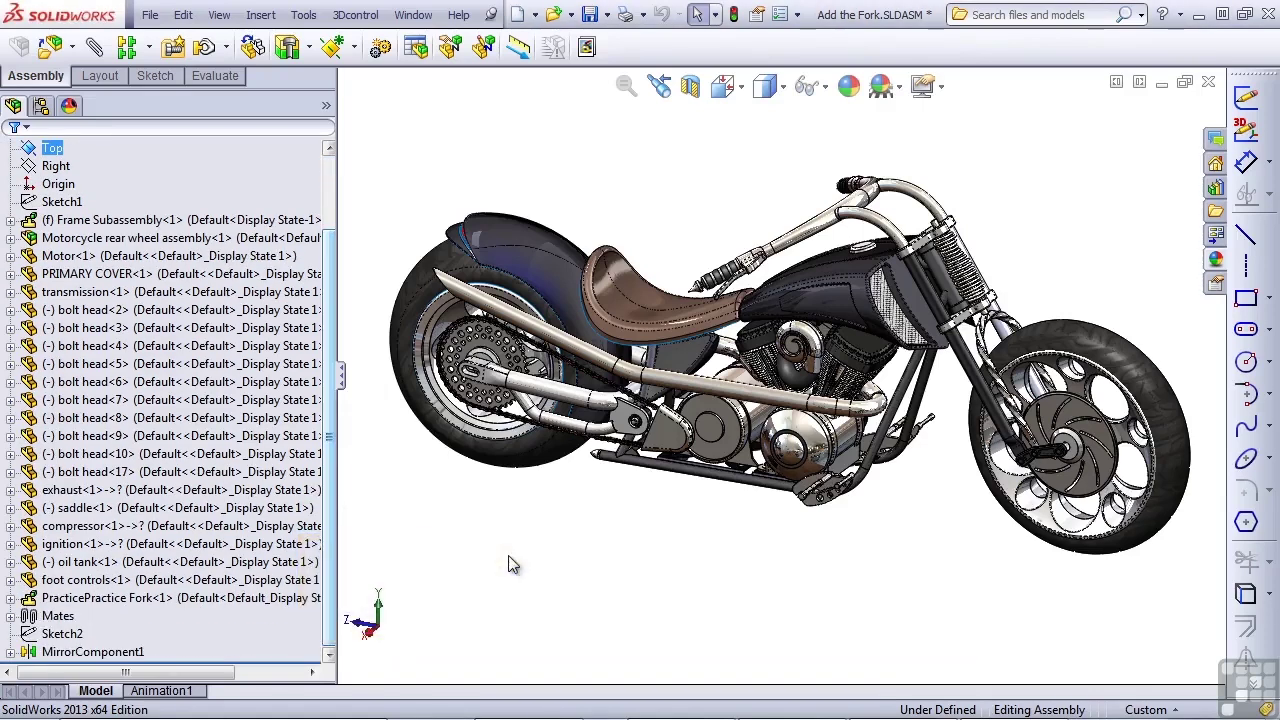
left_click(168, 597)
left_click(172, 562, "ctrl")
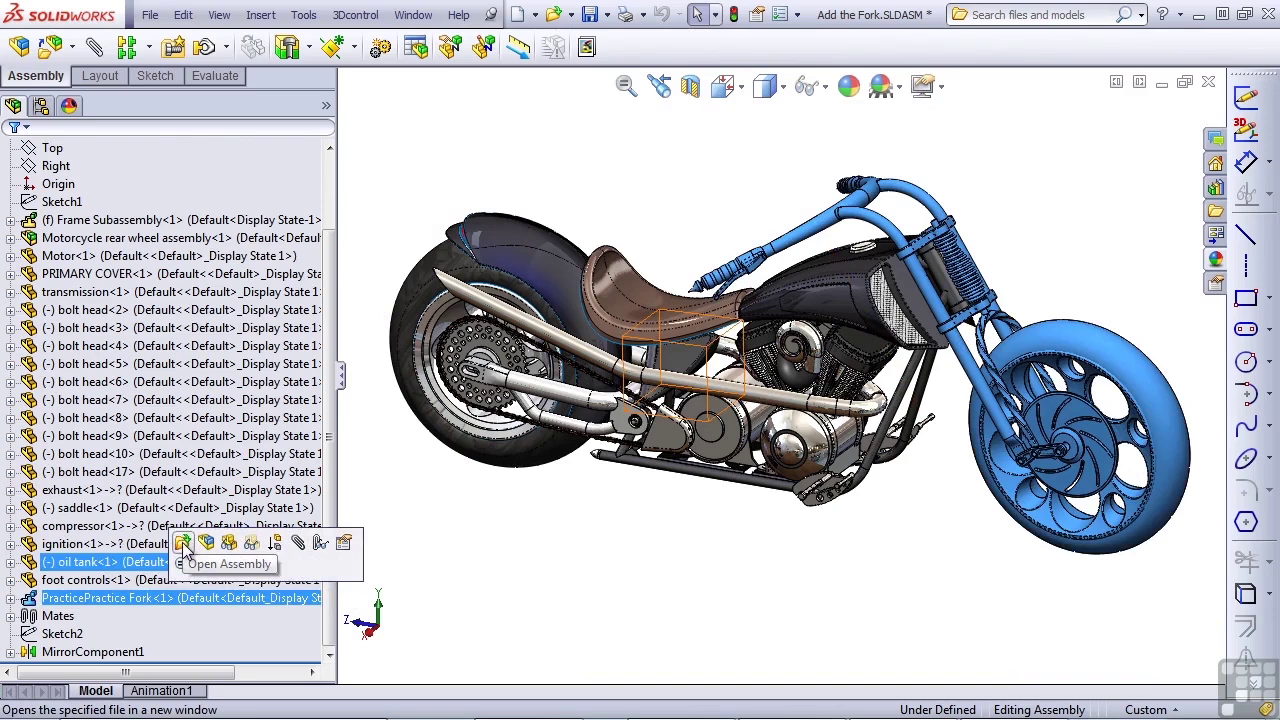
left_click(182, 543)
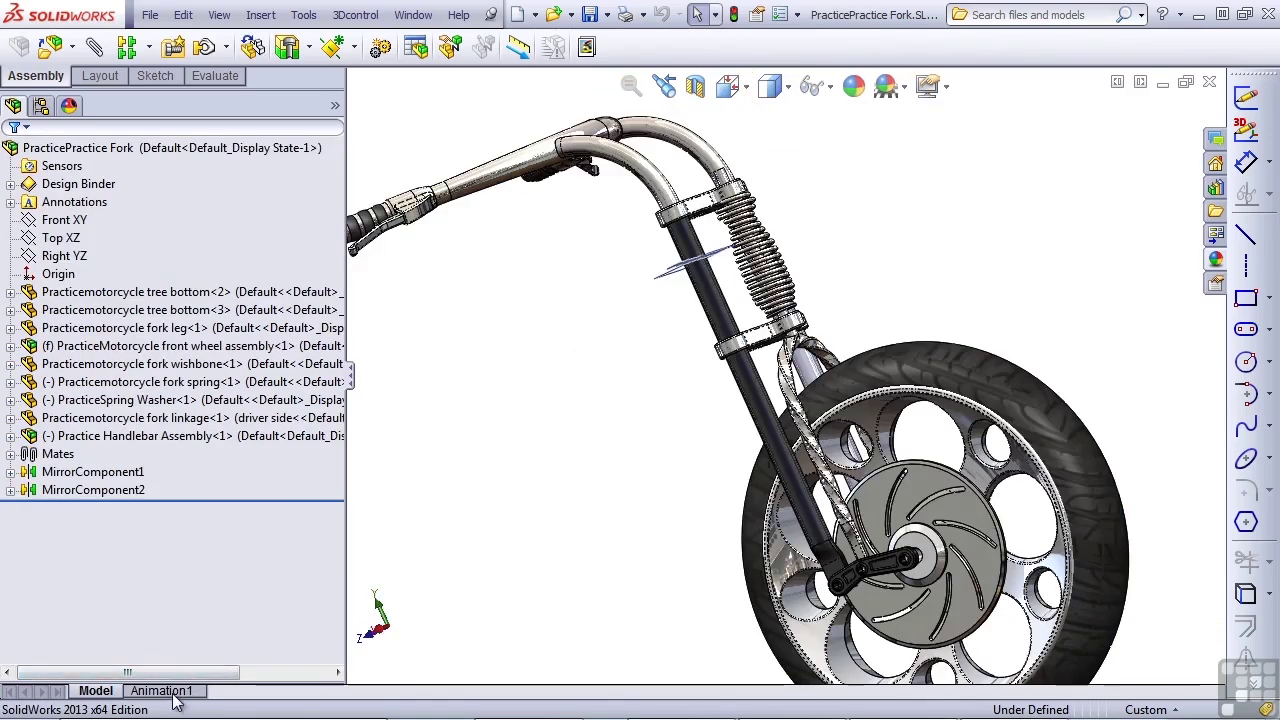
left_click(172, 696)
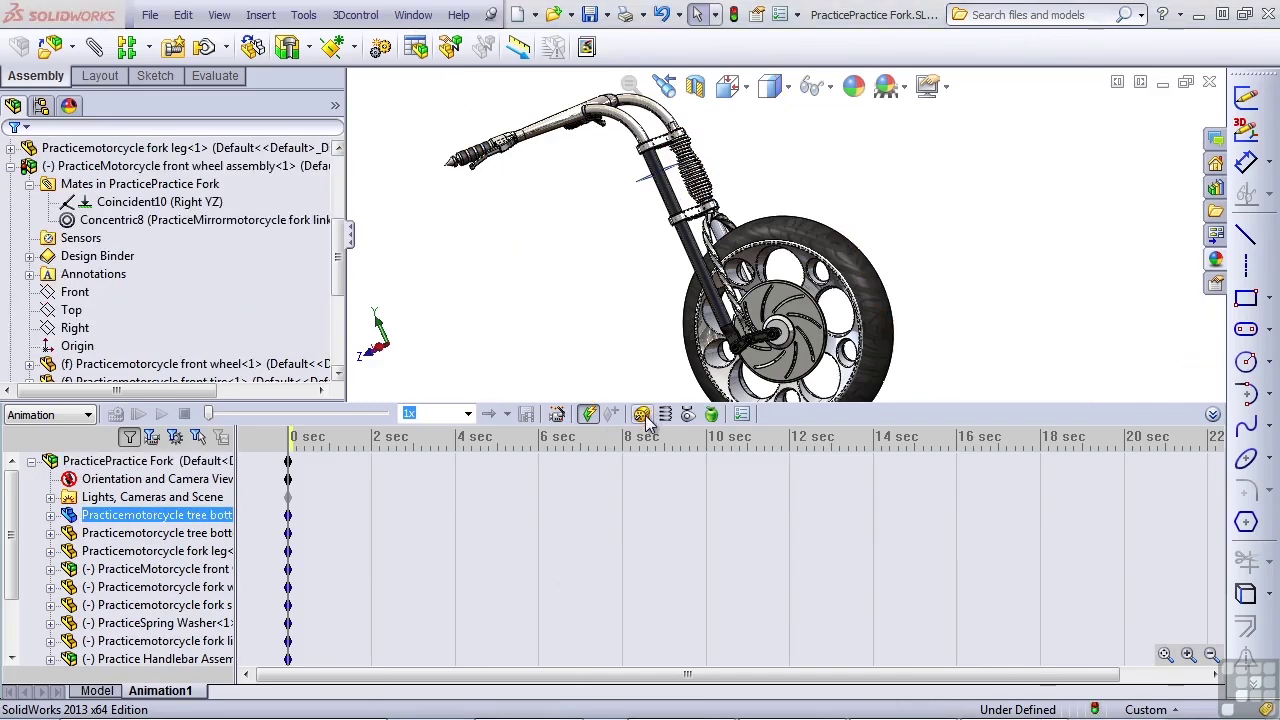
Start a rotary motor located on the front wheel's central axle hole face, with a clockwise direction.
left_click(642, 414)
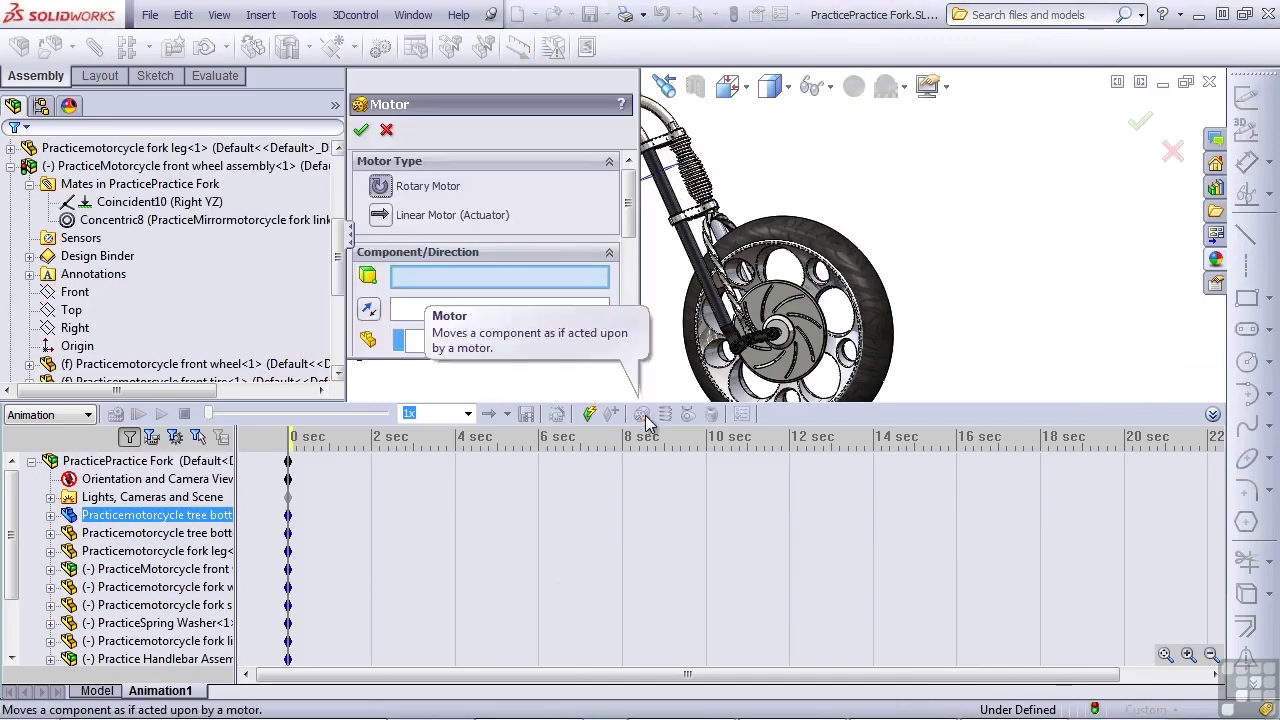
left_click(382, 218)
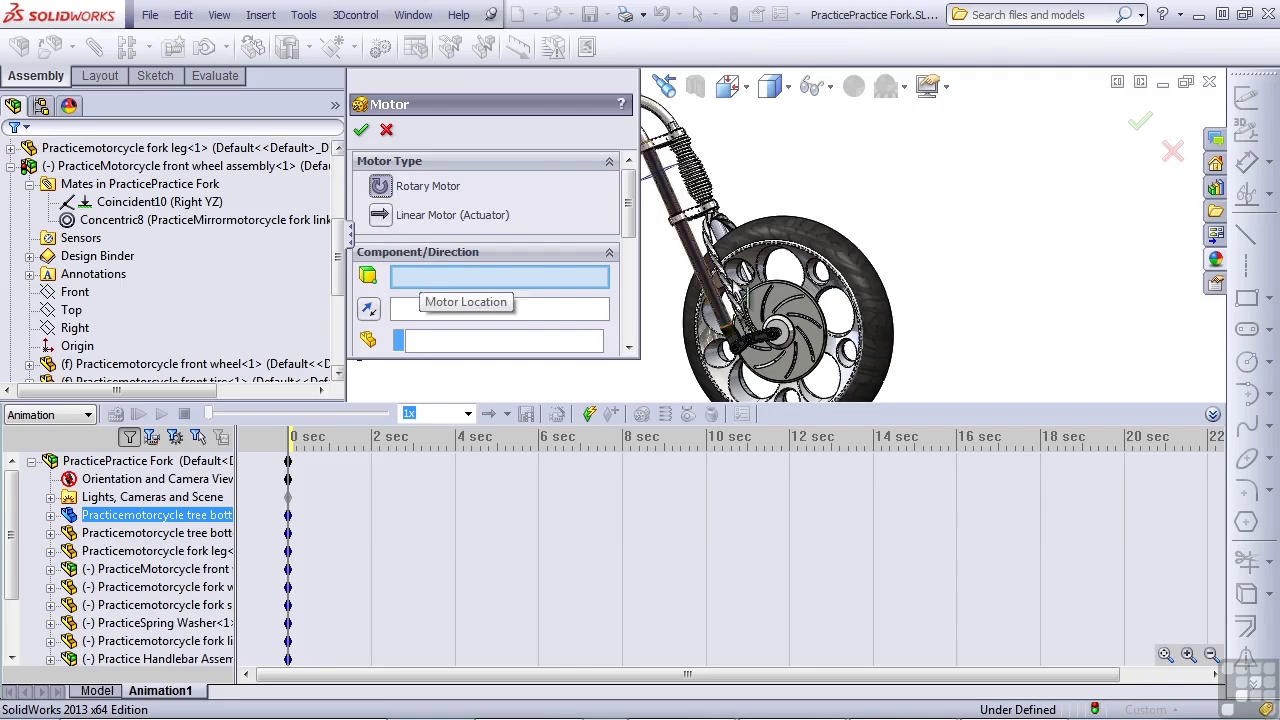
scroll(900, 350, "down", 5)
scroll(925, 355, "down", 5)
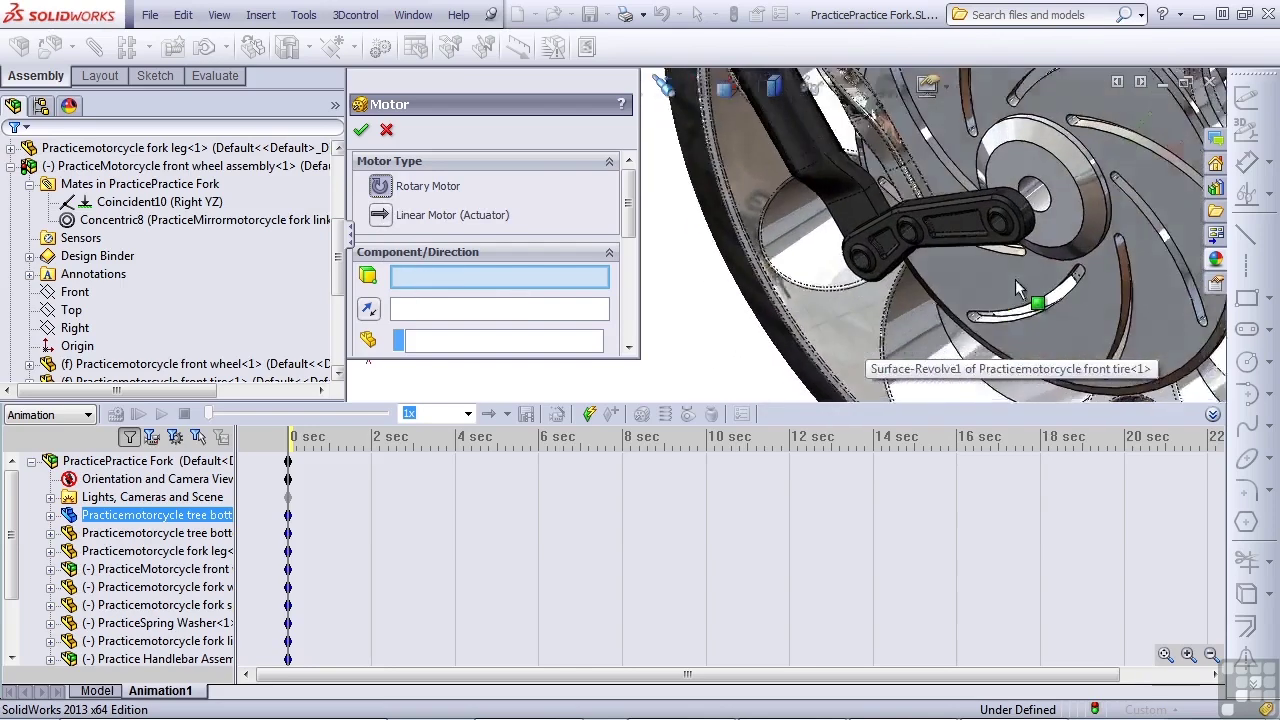
left_click(1007, 183)
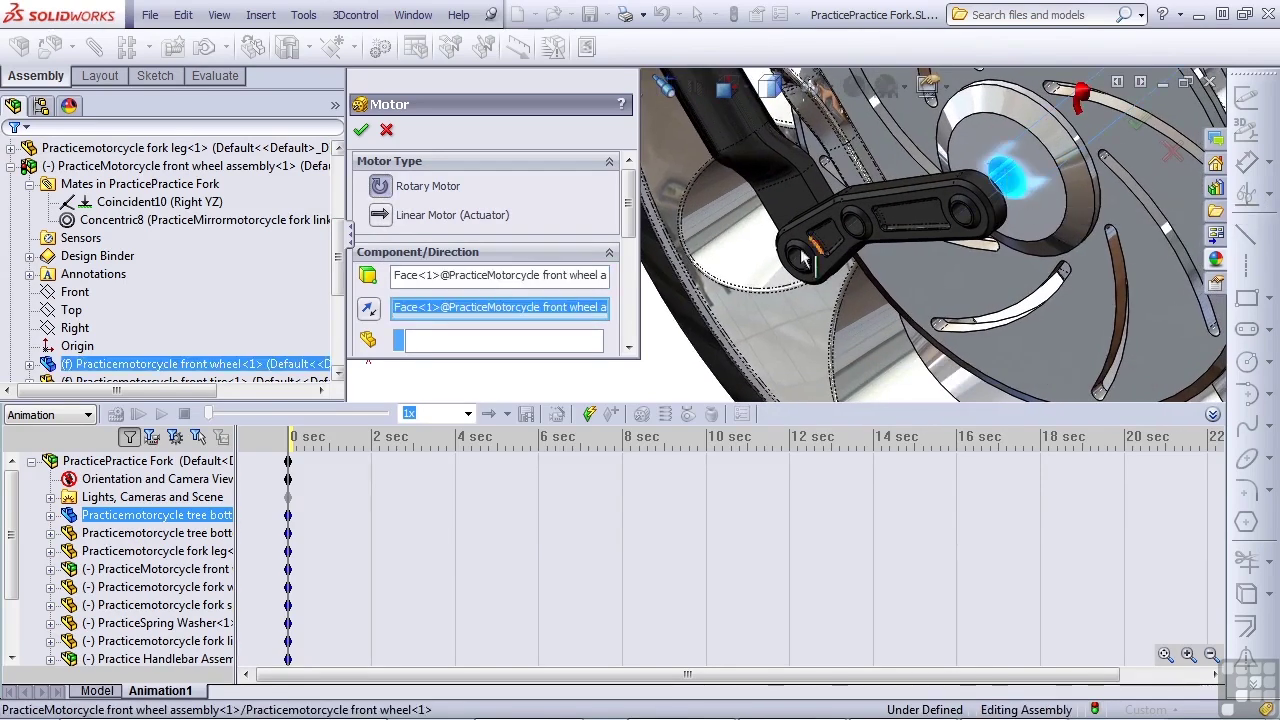
mouse_move(774, 274)
middle_mouse_down()
mouse_move(946, 203)
mouse_move(963, 154)
mouse_move(929, 166)
middle_mouse_up()
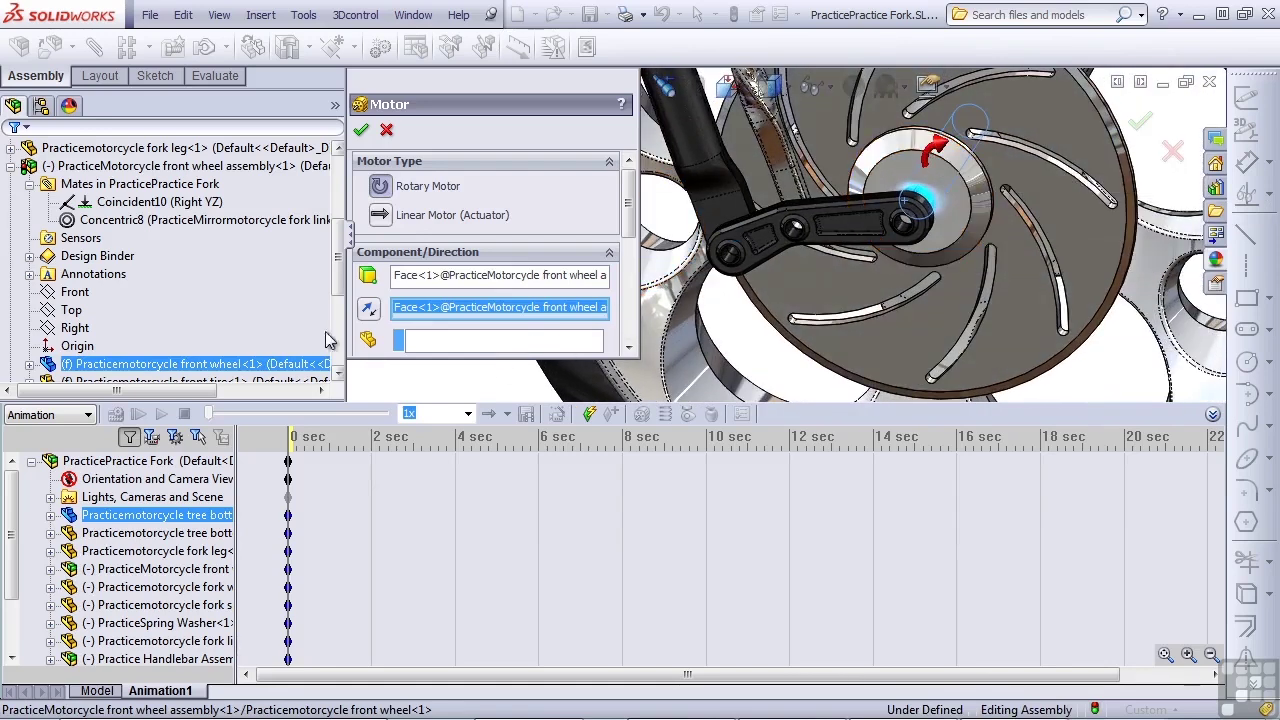
left_click(369, 314)
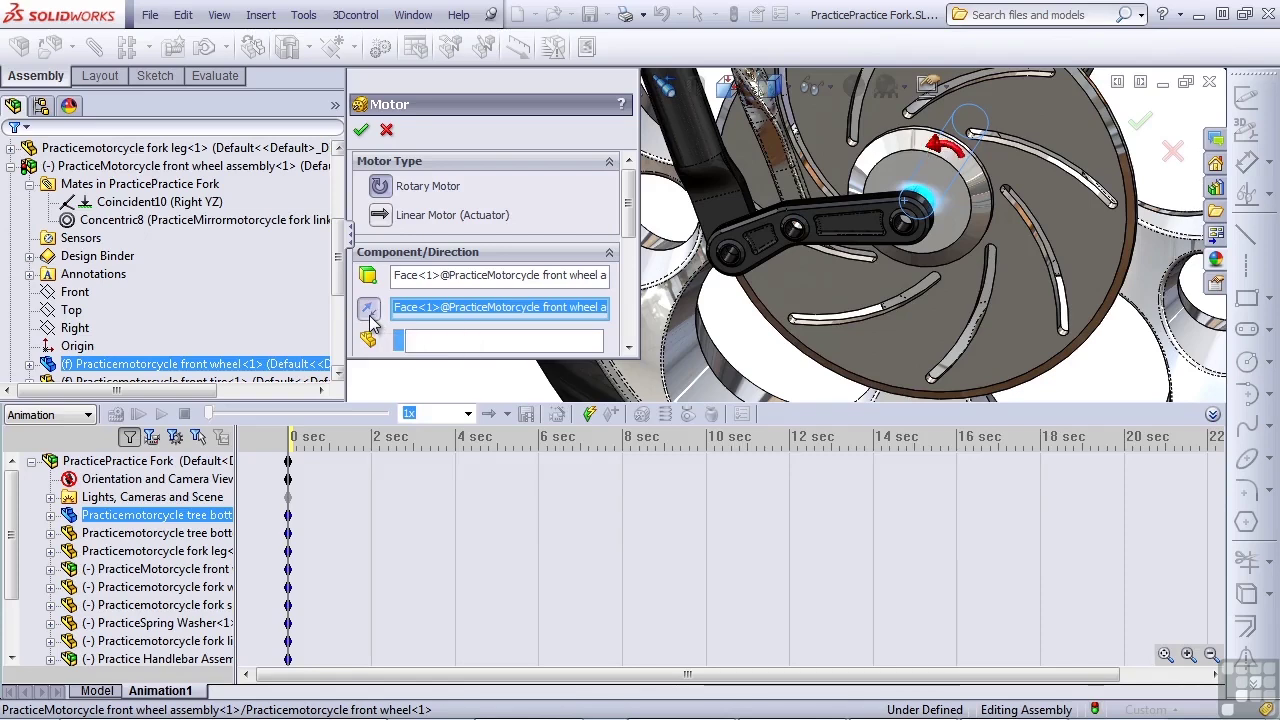
left_click(369, 315)
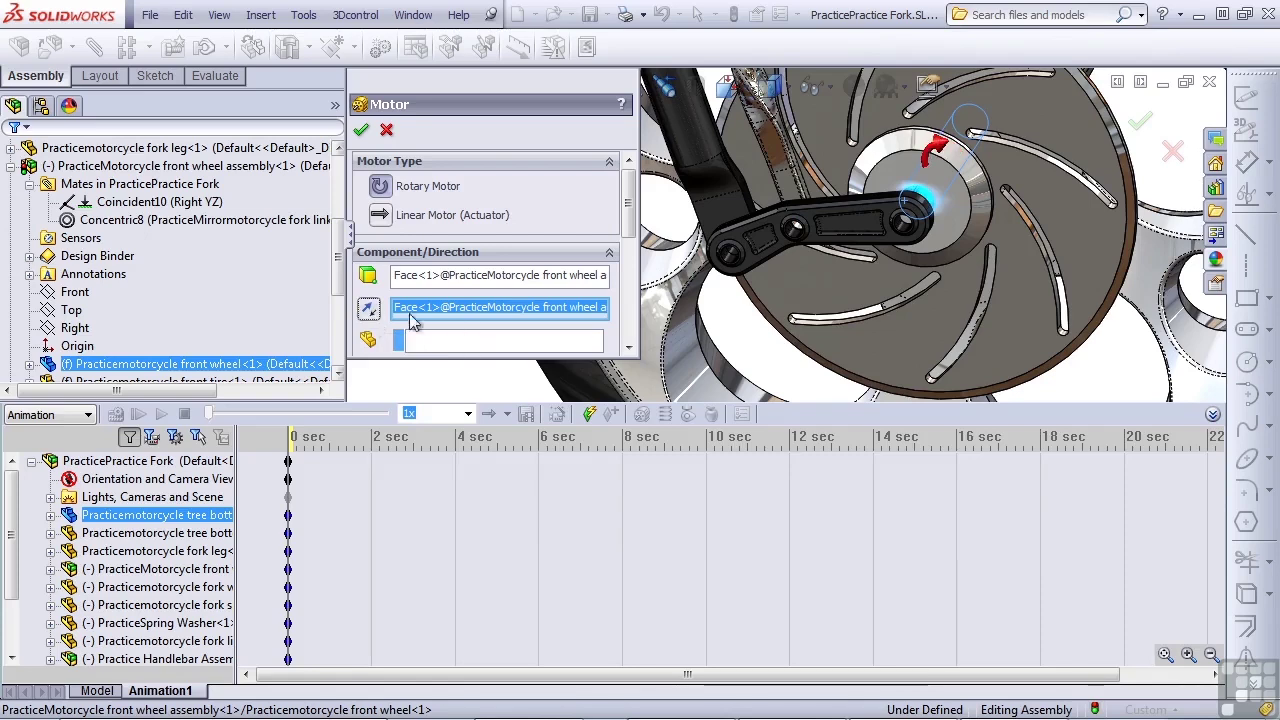
Make Practicemotorcycle tree bottom<2> the motor's relative component at a constant 100 RPM, then calculate the motion study.
left_click(477, 342)
left_click_drag(337, 256, 338, 193)
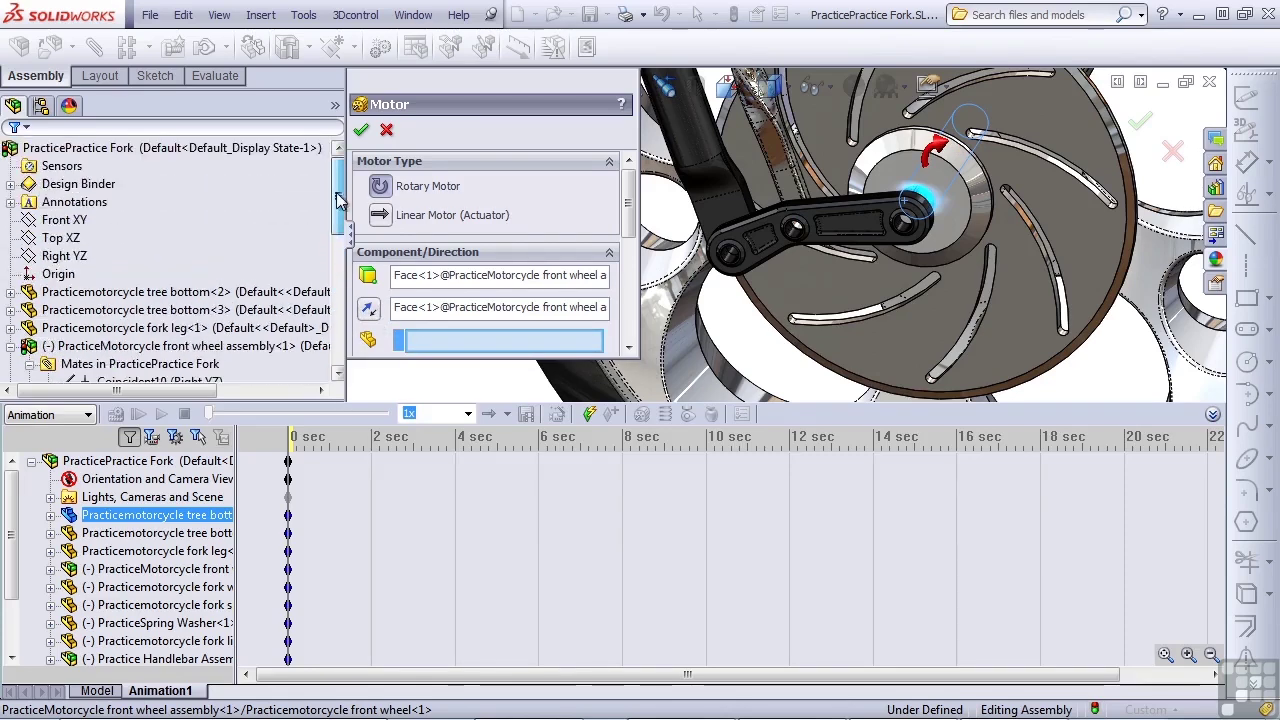
left_click(148, 292)
left_click_drag(627, 212, 635, 278)
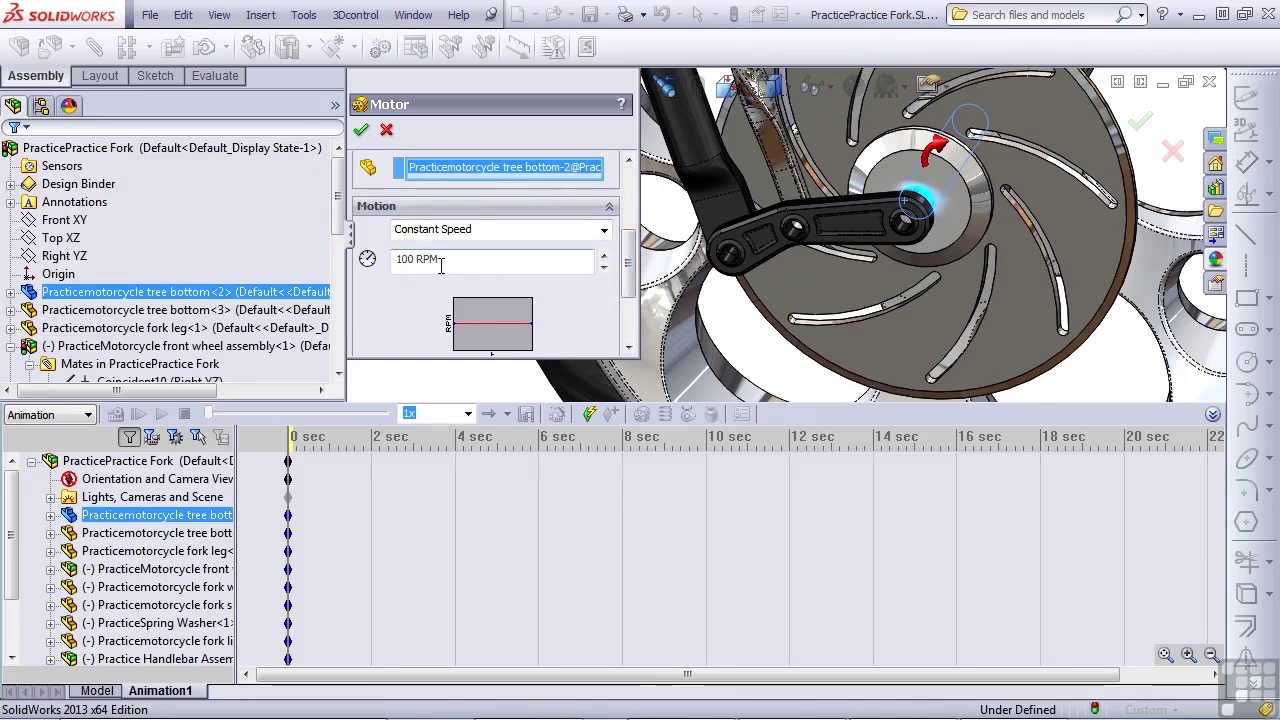
left_click(361, 131)
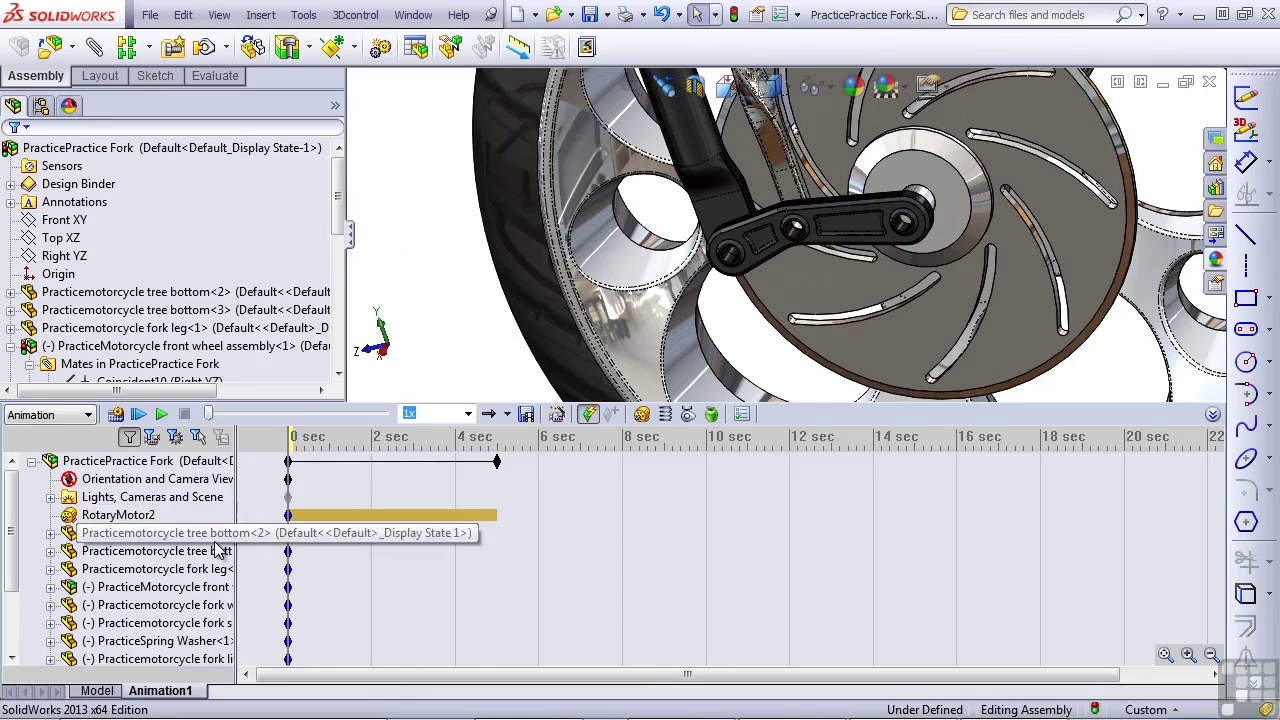
left_click(117, 415)
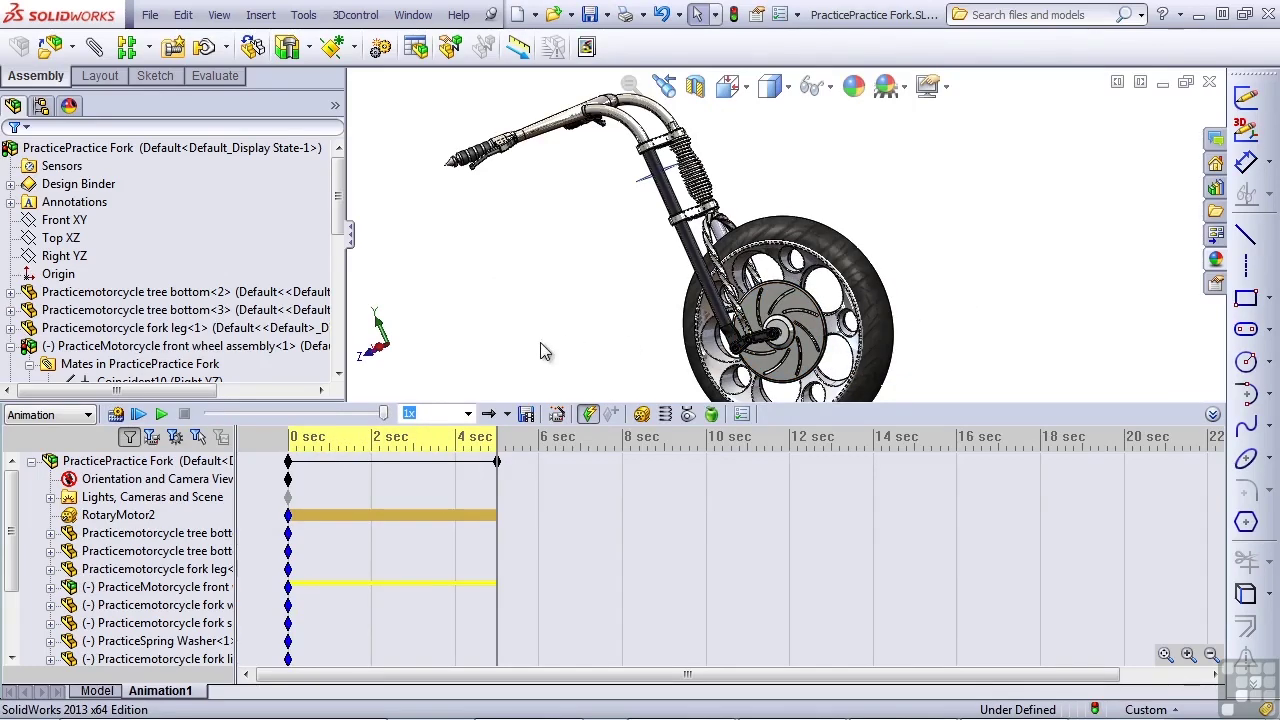
Set the animation time to about 1.1 seconds and reposition the mirrored fork linkage to key it there.
left_click(431, 462)
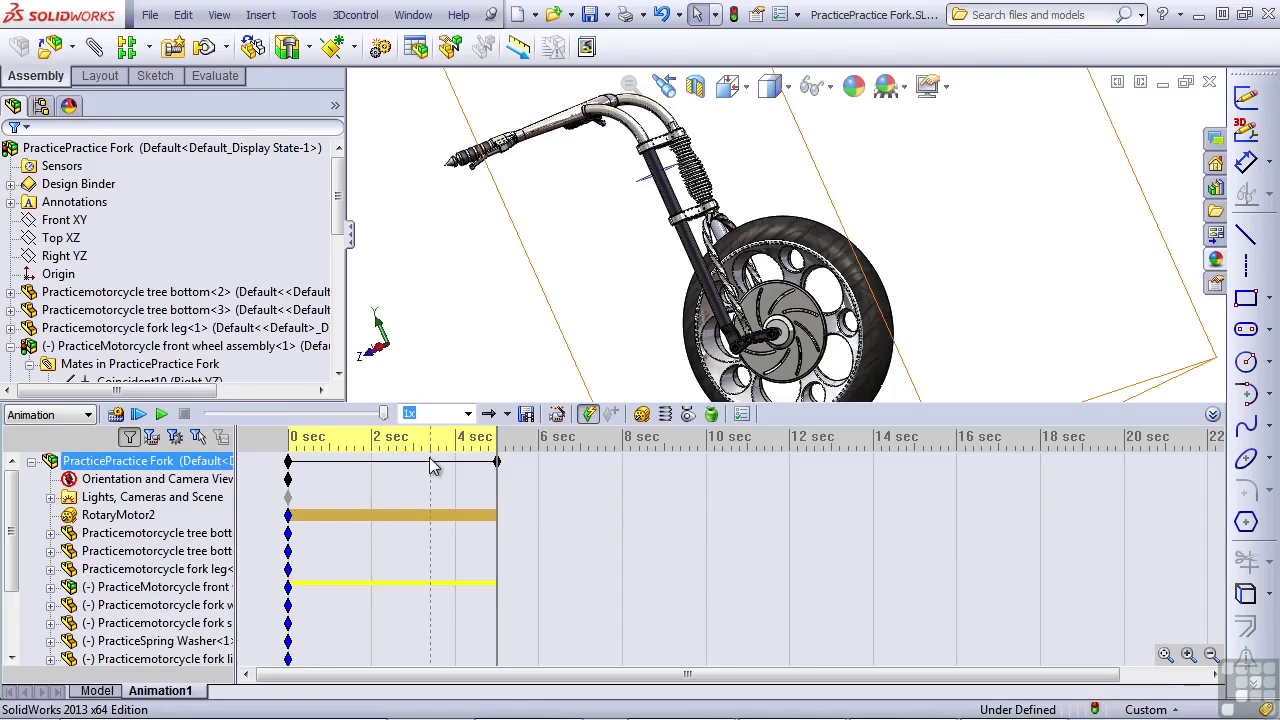
left_click_drag(430, 458, 336, 449)
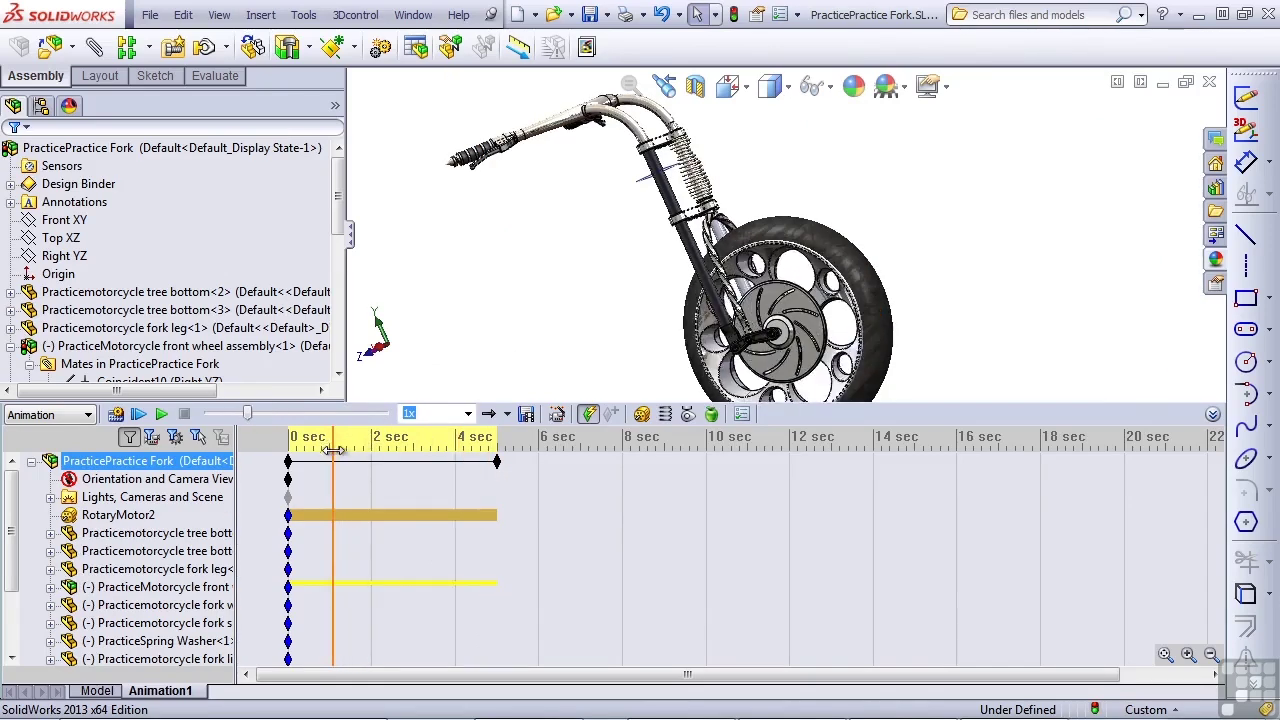
left_click(551, 343)
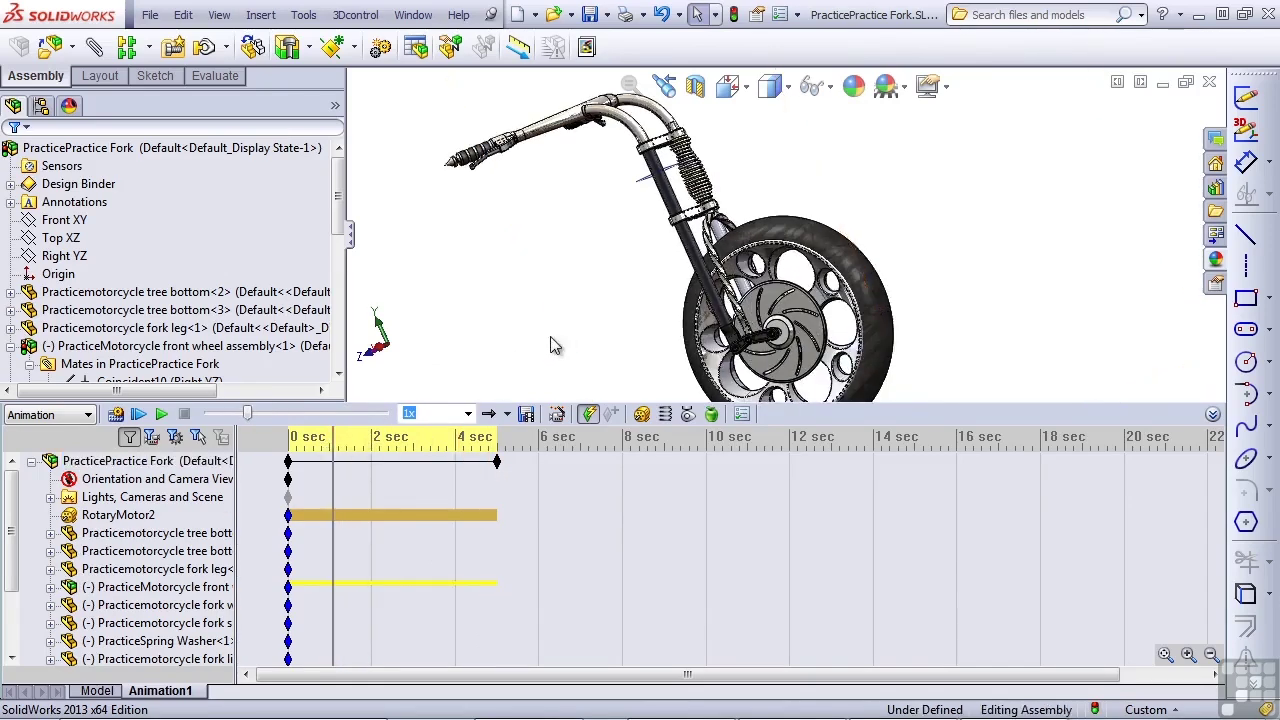
scroll(725, 342, "down", 5)
scroll(803, 340, "down", 1)
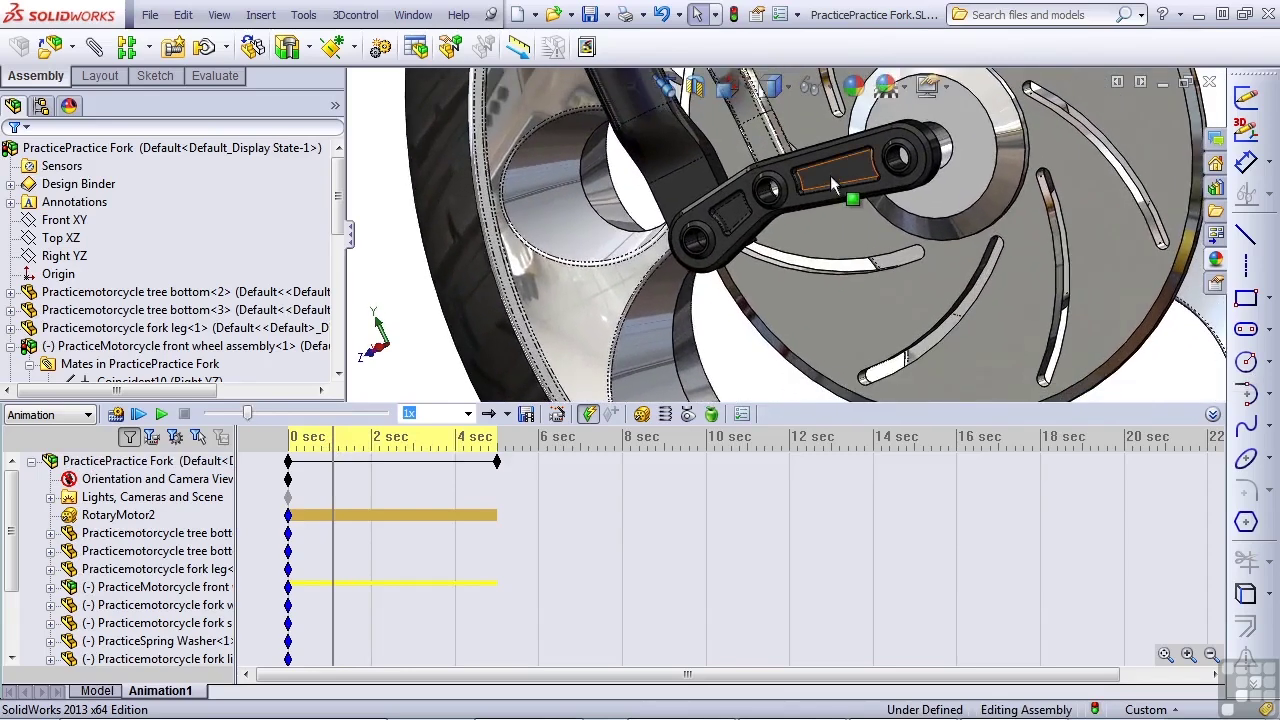
left_click(831, 183)
middle_click_drag(831, 183, 840, 283)
Key alternating positions of the mirrored fork linkage at about 2, 3 and 4 seconds and calculate the study through 5 seconds.
left_click_drag(333, 455, 371, 461)
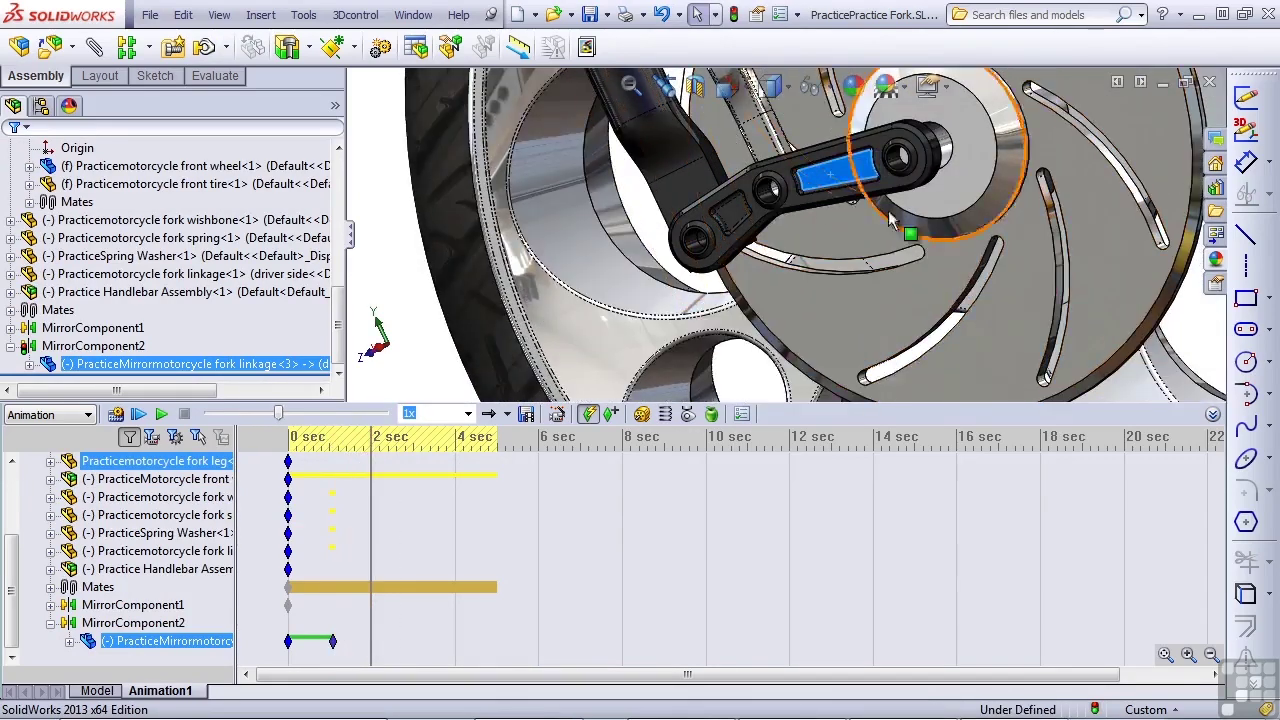
left_click_drag(827, 175, 797, 149)
left_click_drag(371, 445, 416, 445)
left_click_drag(835, 172, 886, 266)
left_click_drag(414, 436, 455, 436)
left_click_drag(762, 336, 756, 324)
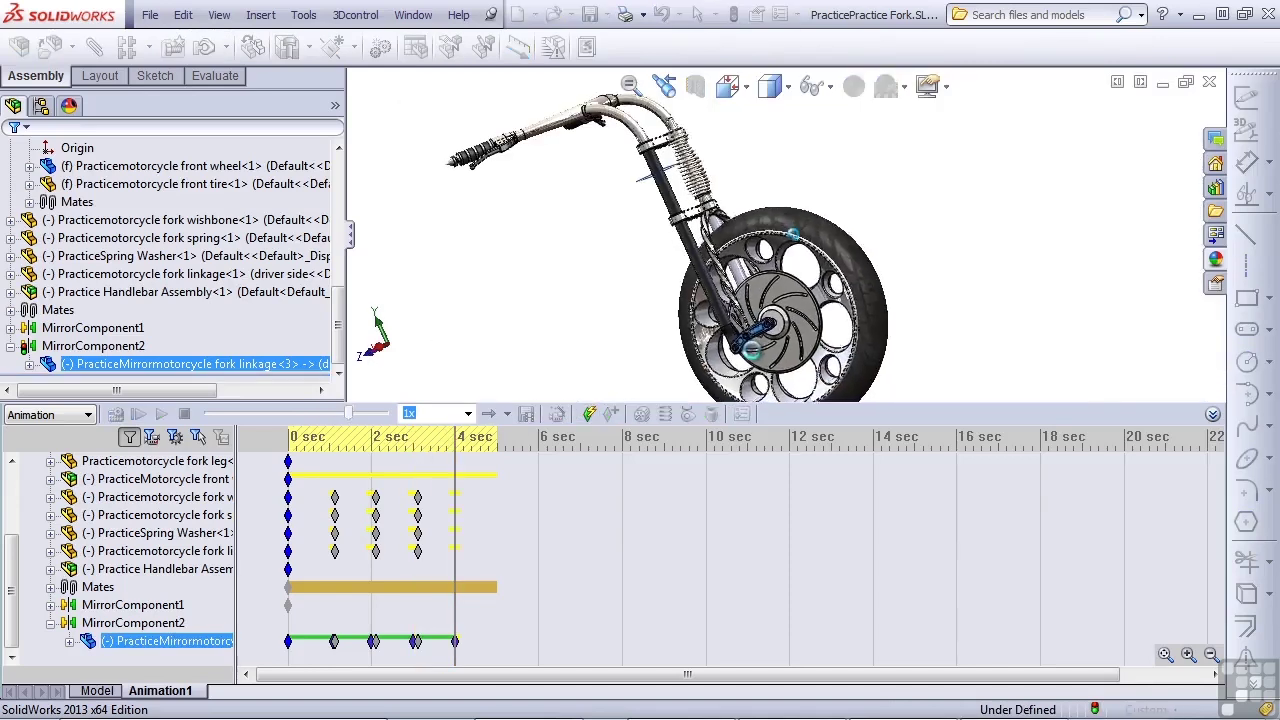
left_click_drag(455, 464, 498, 468)
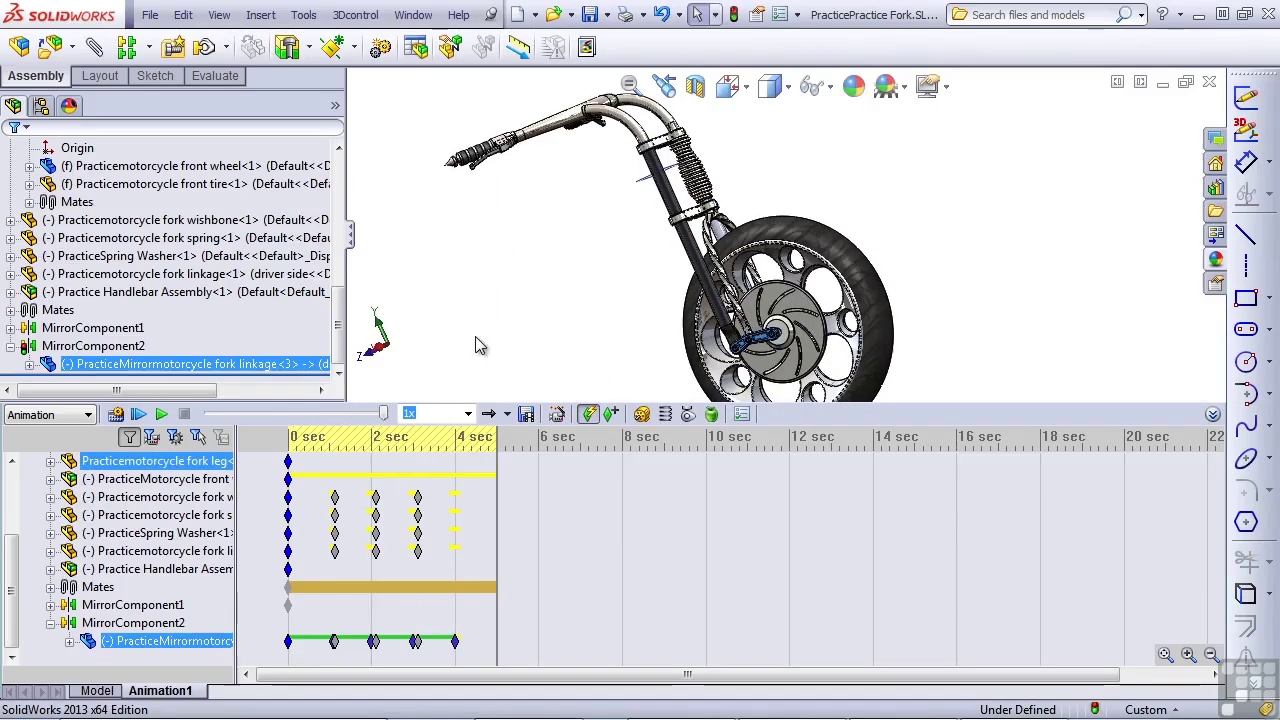
left_click(121, 418)
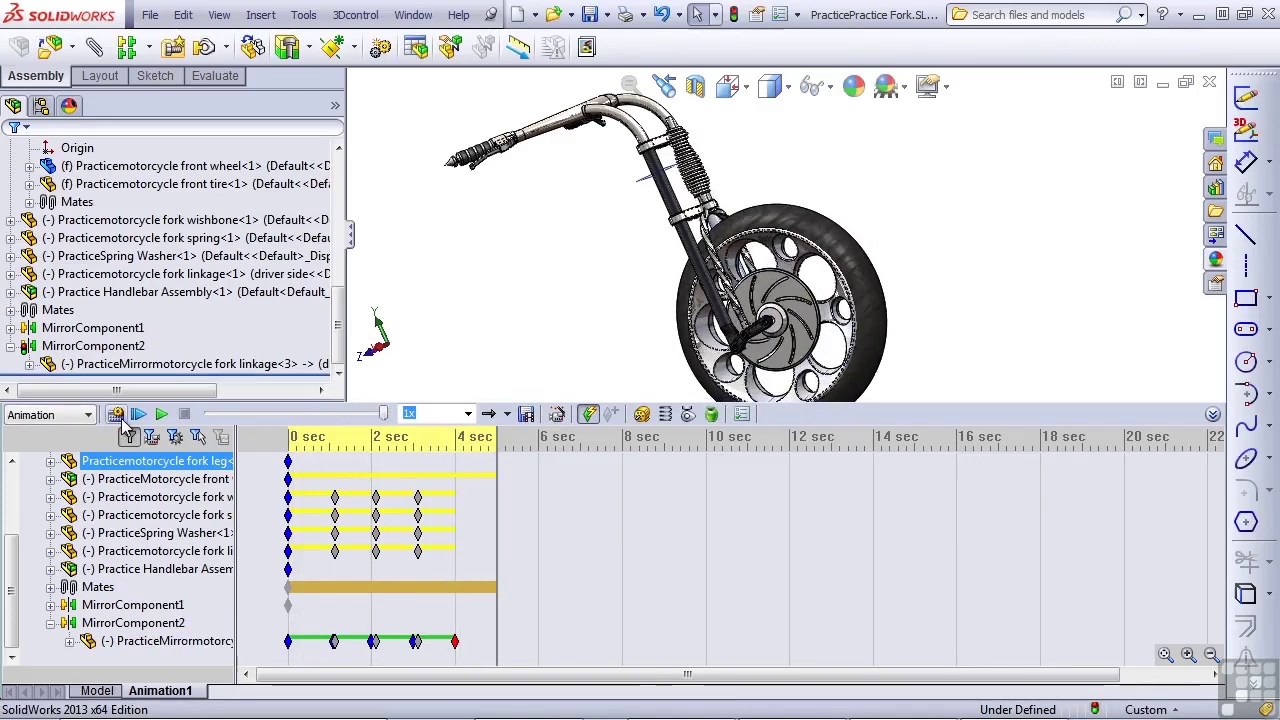
Remove the duplicate keys near 1, 2 and 3 seconds from the mirrored fork linkage's timeline and recalculate the study.
left_click(334, 641)
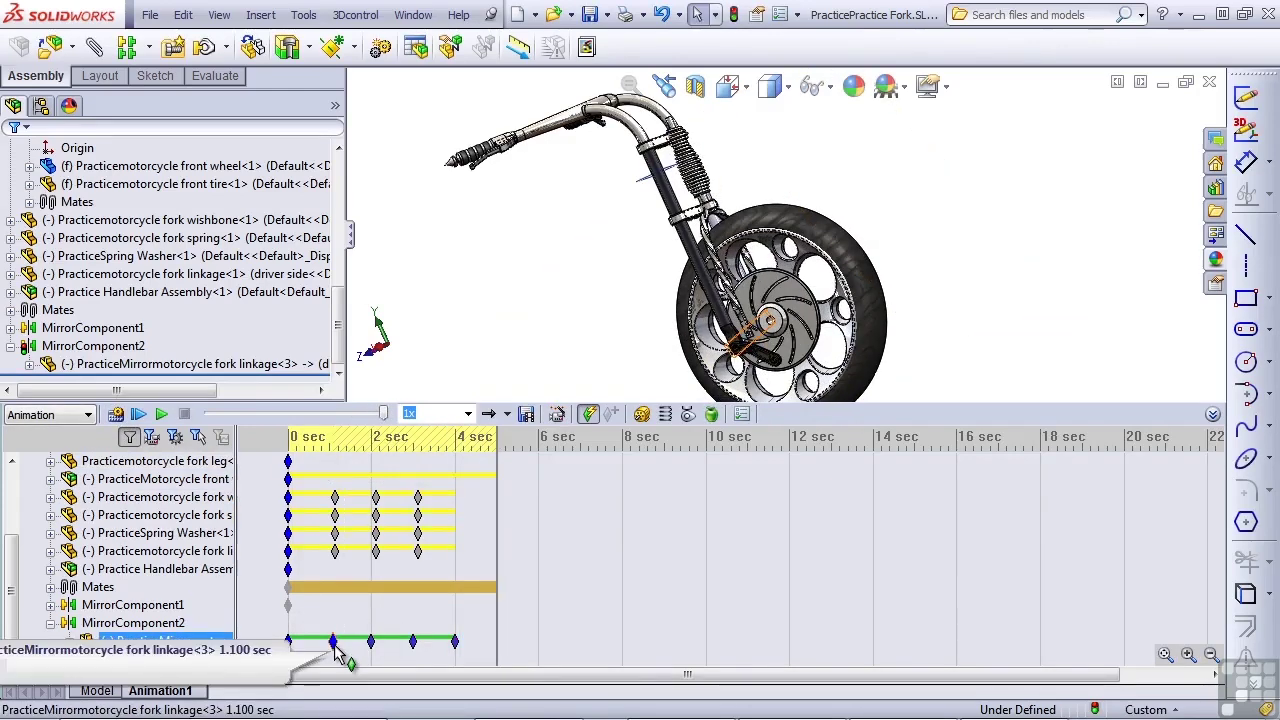
left_click(338, 652)
left_click(372, 645)
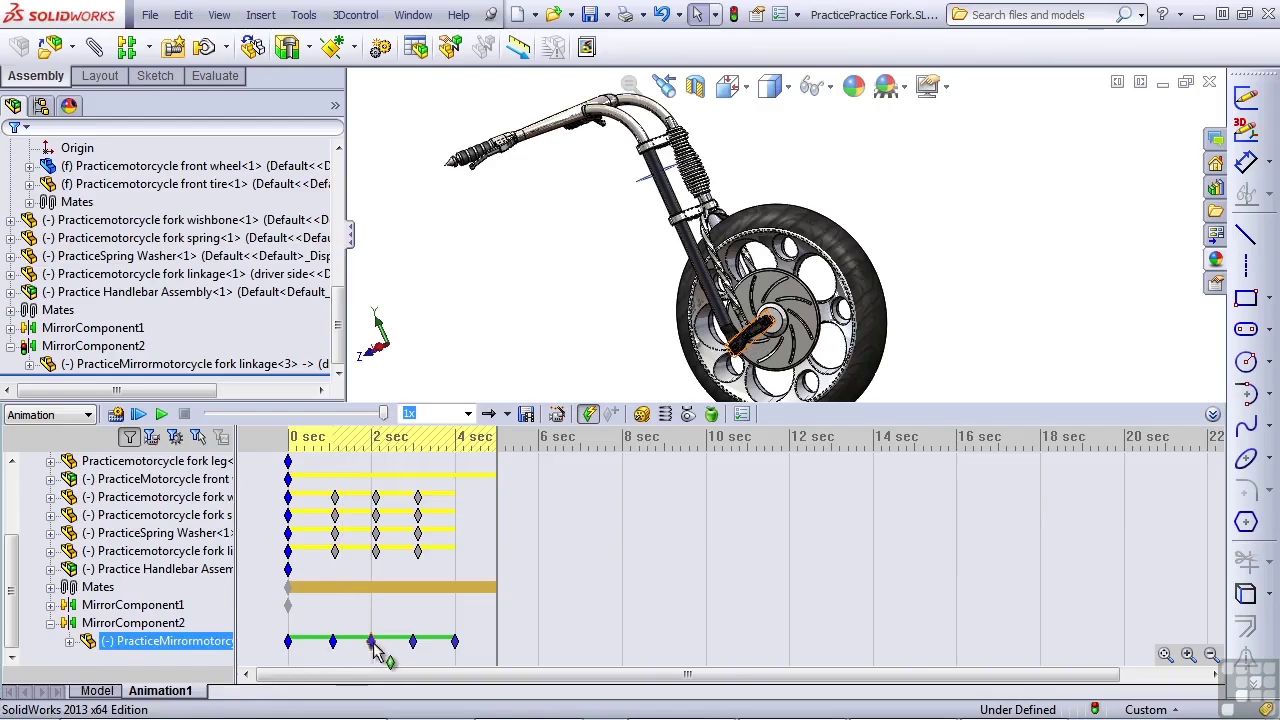
left_click(405, 662)
left_click(343, 658)
left_click(339, 648)
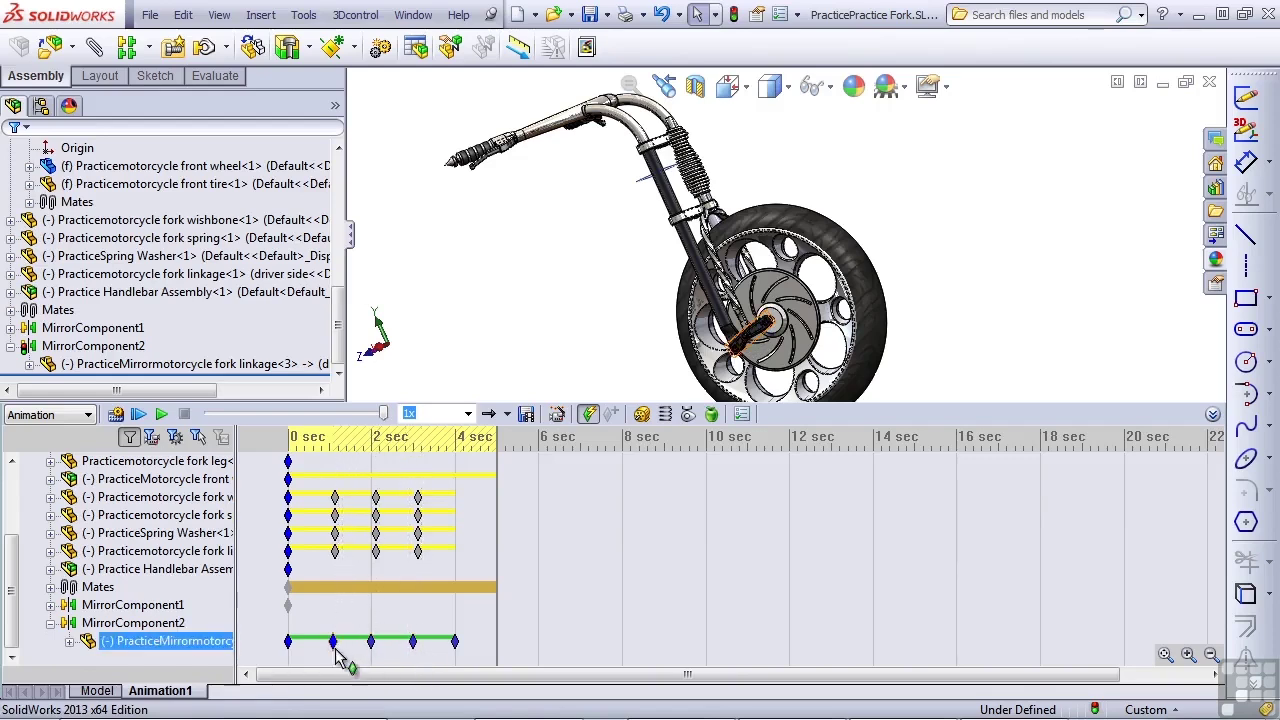
left_click(335, 660)
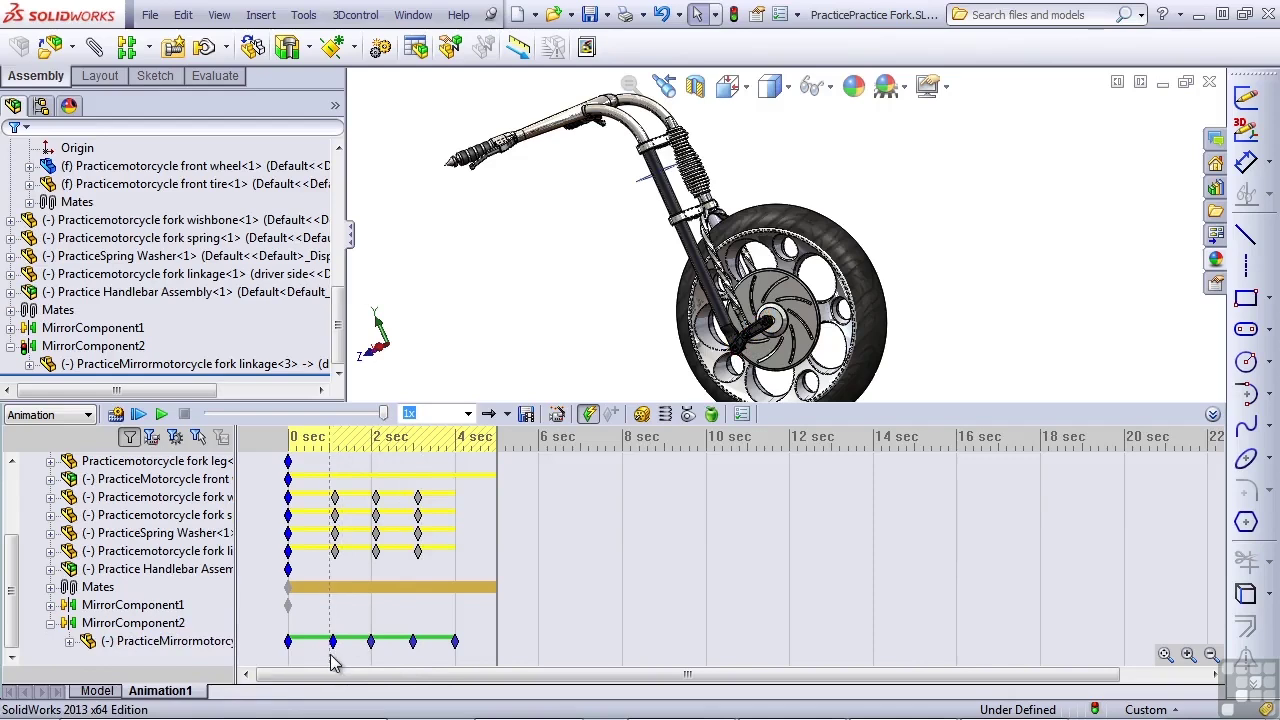
left_click(115, 416)
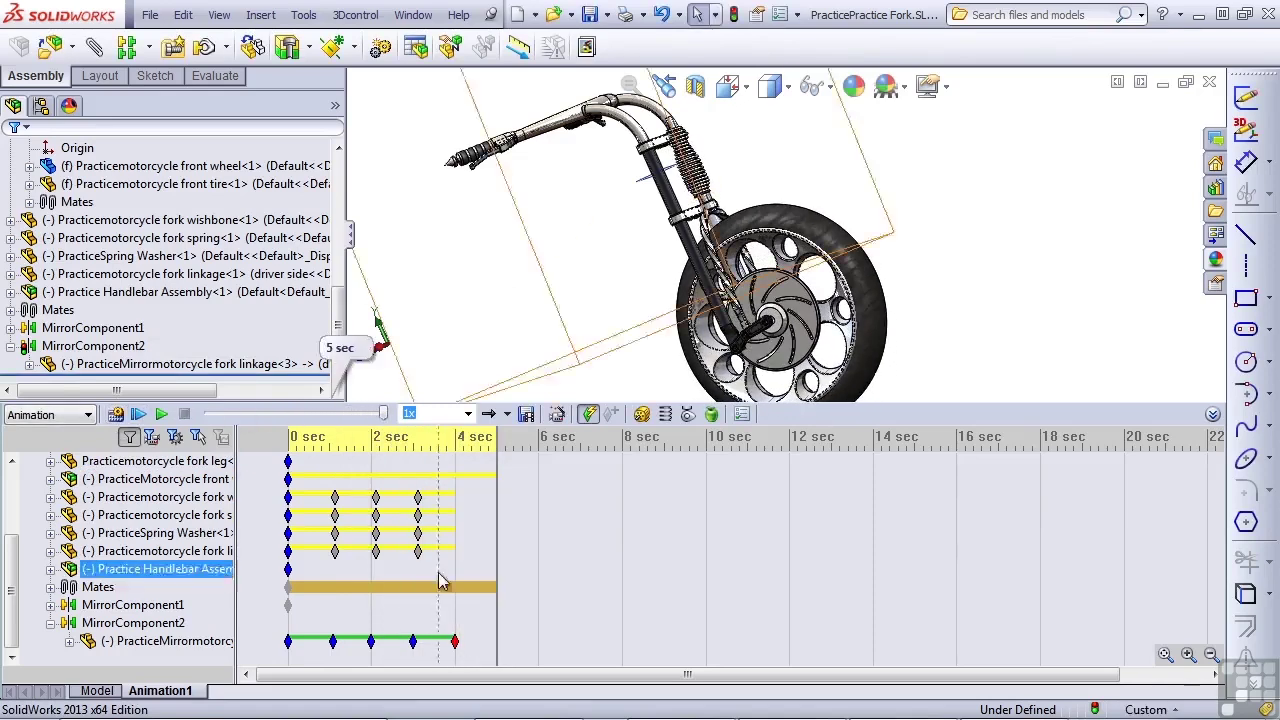
Delete the mirrored fork linkage's failed key at 4 seconds and recalculate the animation from the start.
mouse_move(457, 645)
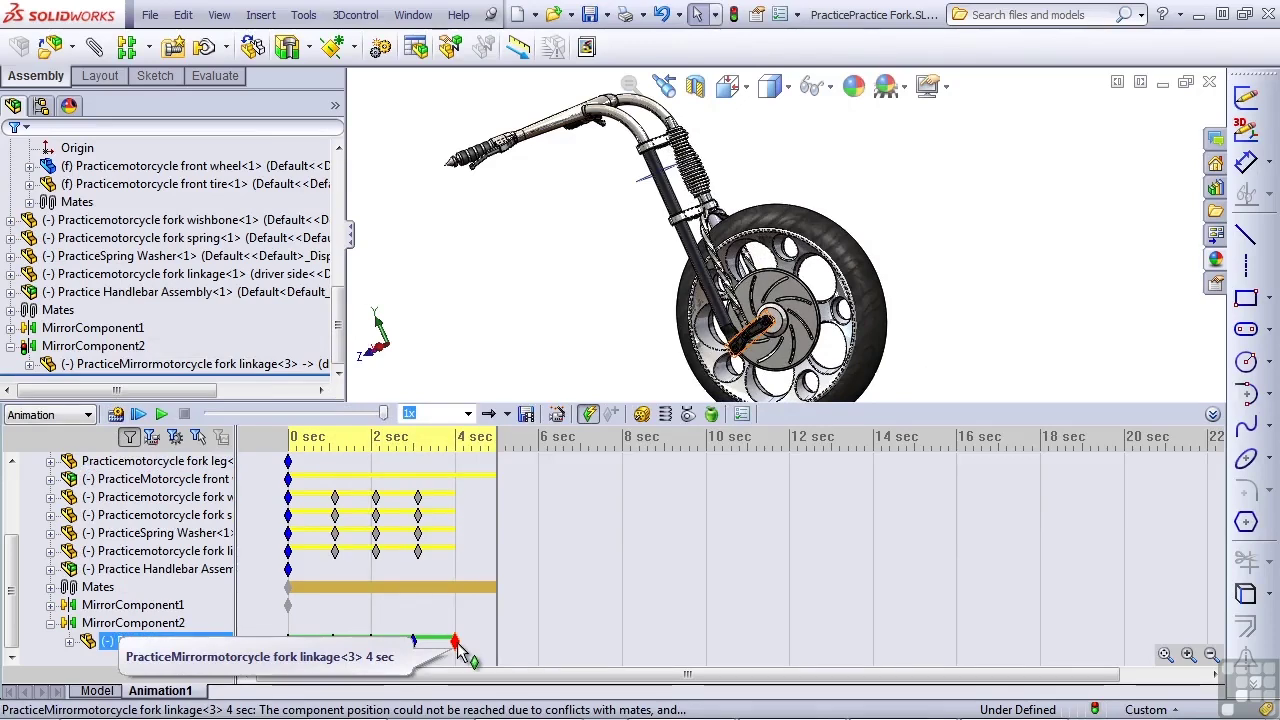
left_click(455, 641)
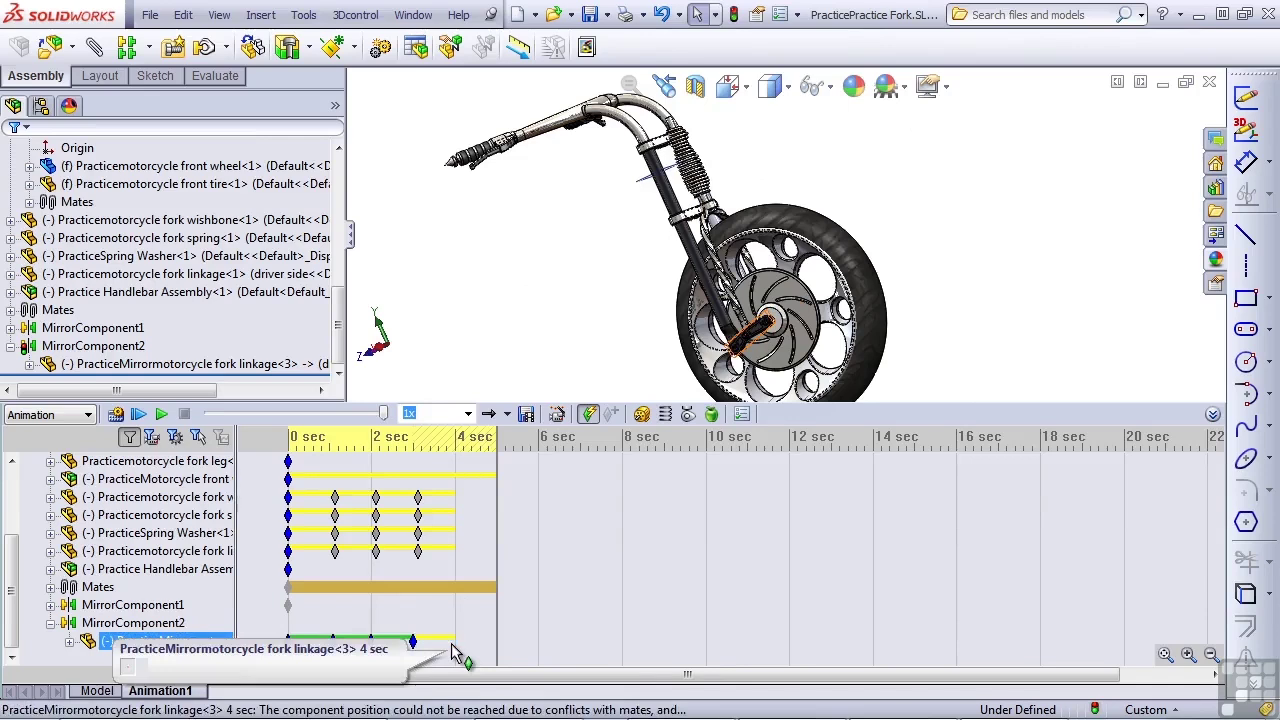
key("Delete")
left_click_drag(500, 438, 289, 462)
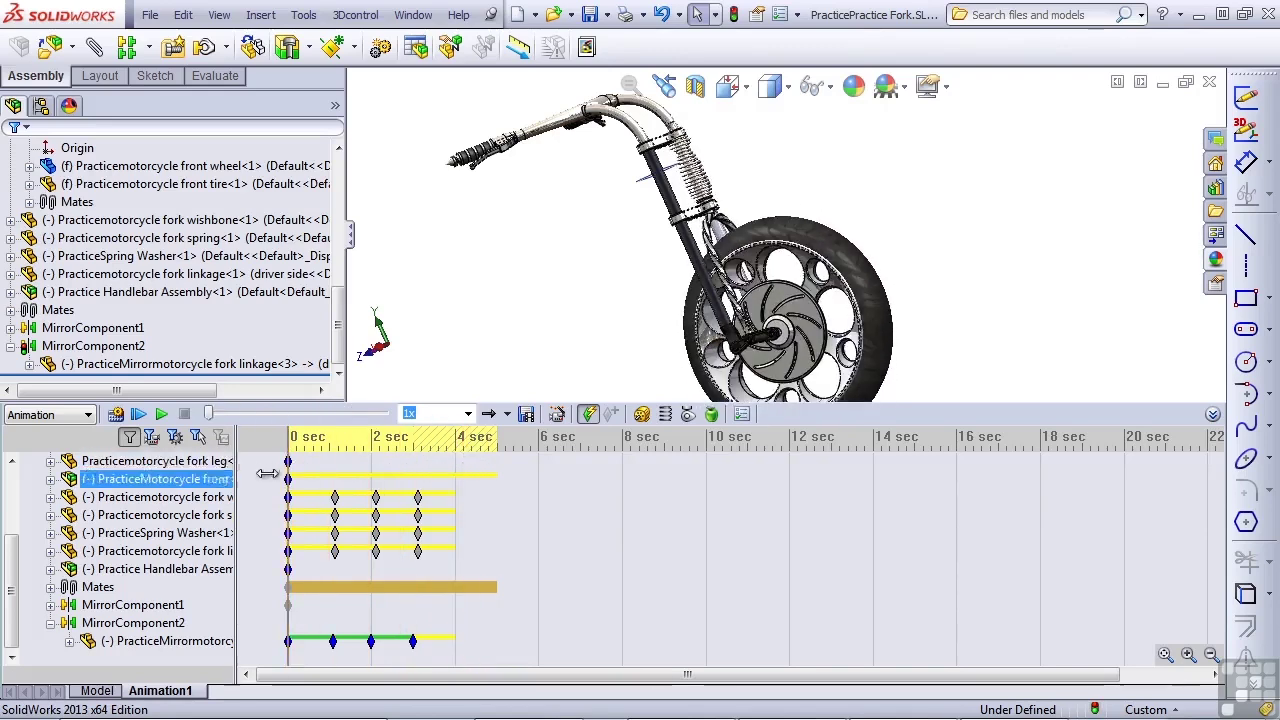
left_click(117, 415)
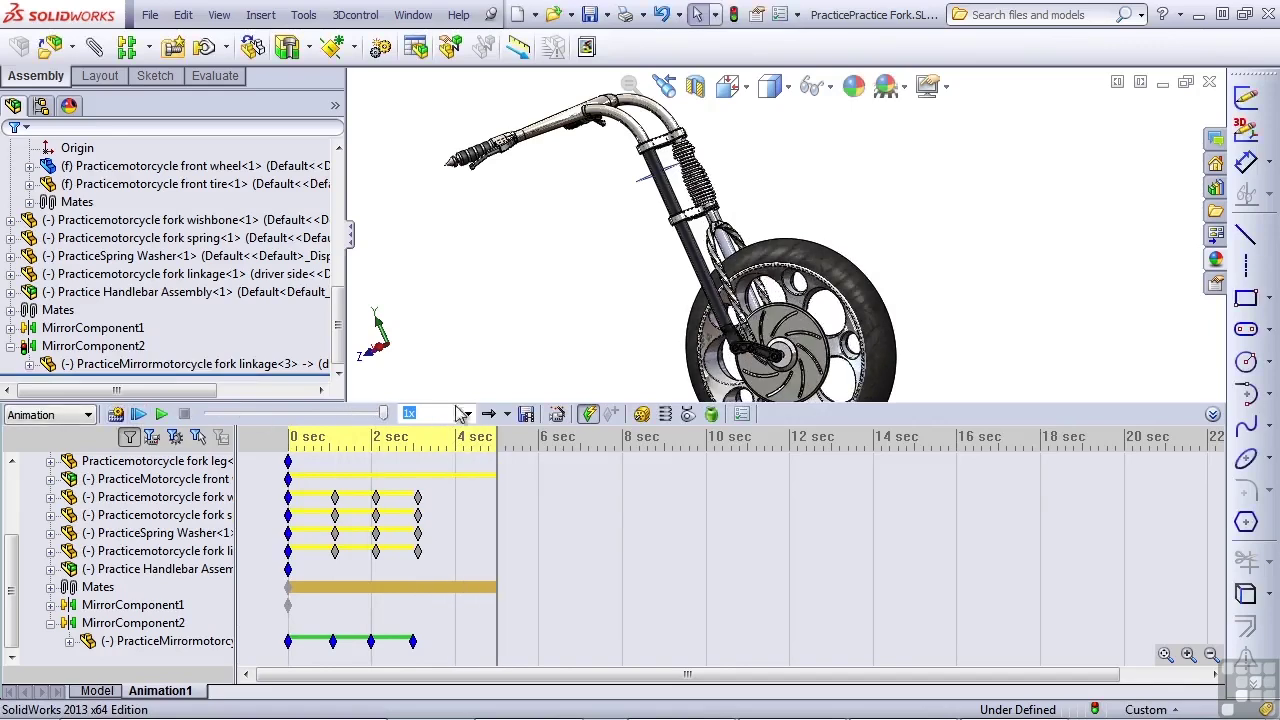
Set the time to 4 seconds and move the mirrored fork linkage upward to create a new key there.
left_click_drag(507, 444, 455, 449)
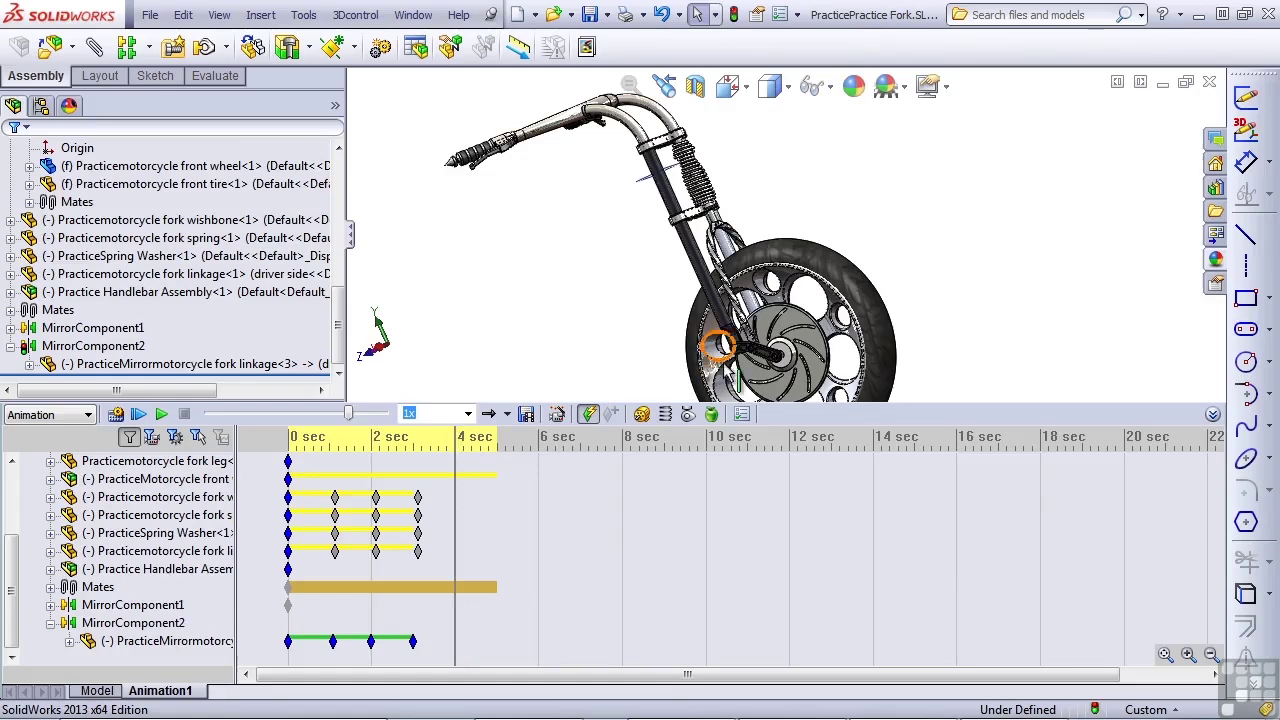
scroll(722, 285, "down", 5)
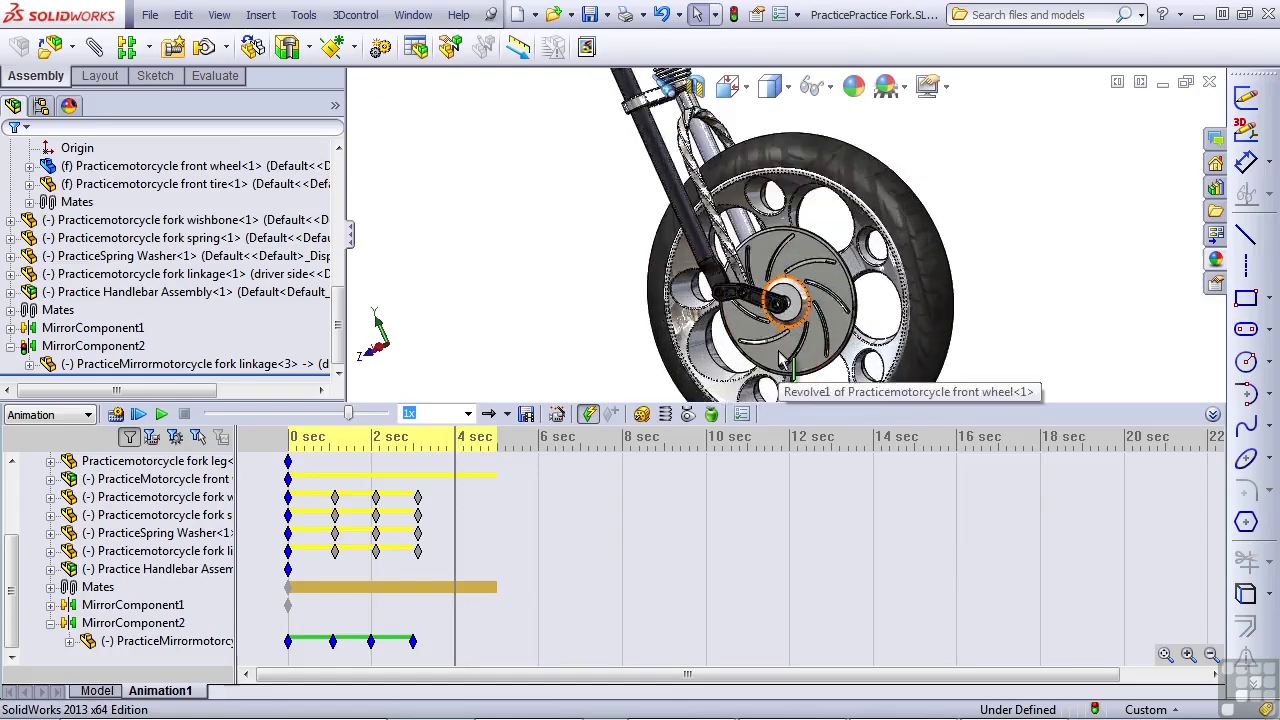
scroll(722, 285, "down", 2)
left_click(852, 262)
scroll(852, 258, "down", 3)
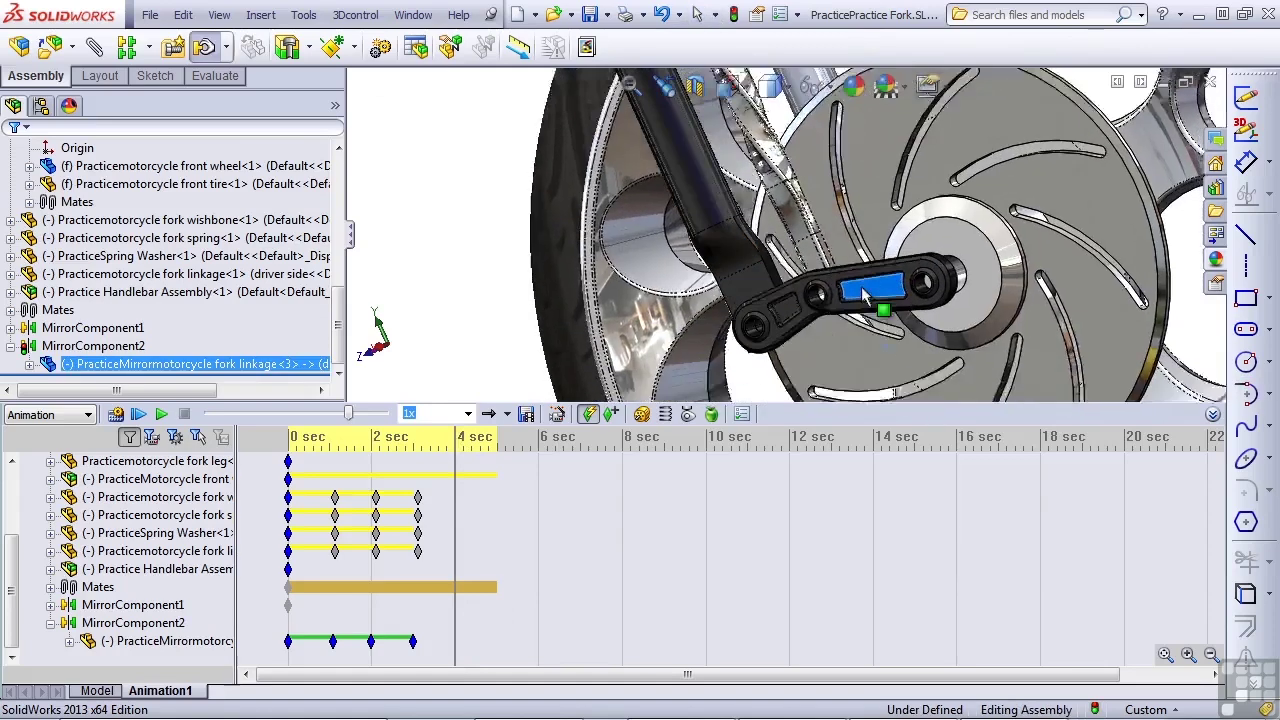
left_click_drag(850, 250, 848, 246)
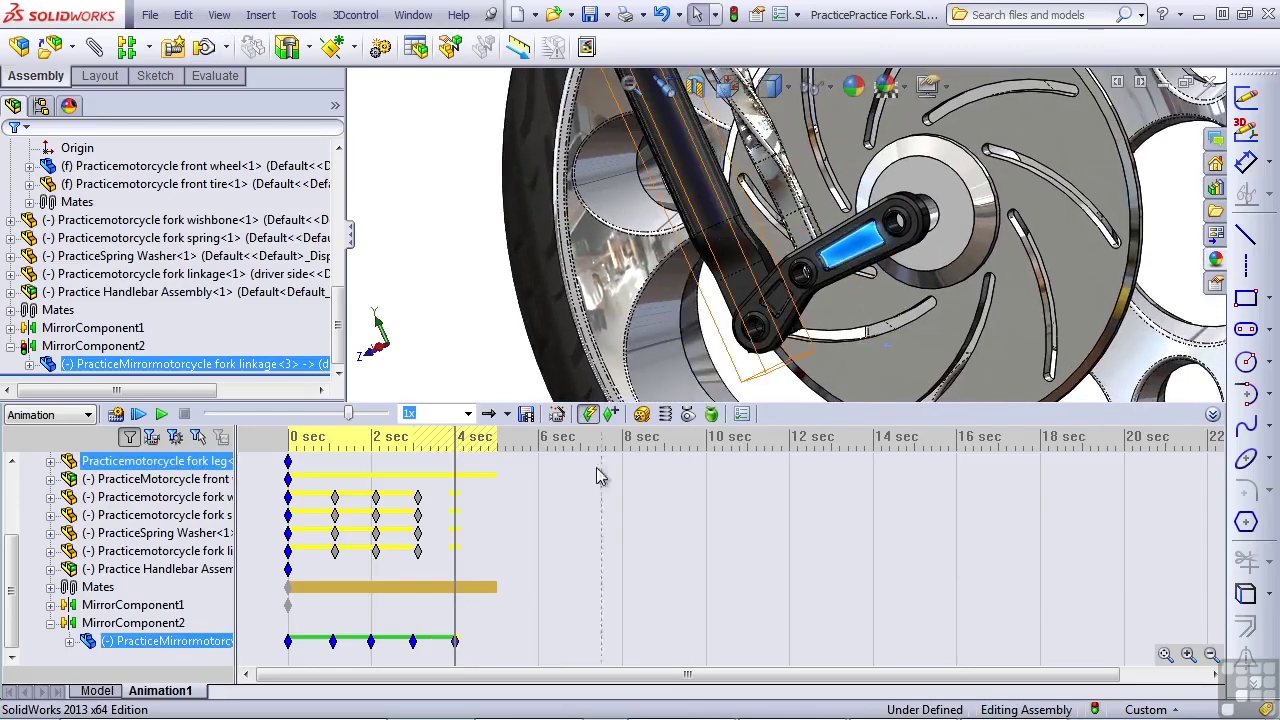
Recalculate the motion study and play the animation back from the start.
left_click(120, 417)
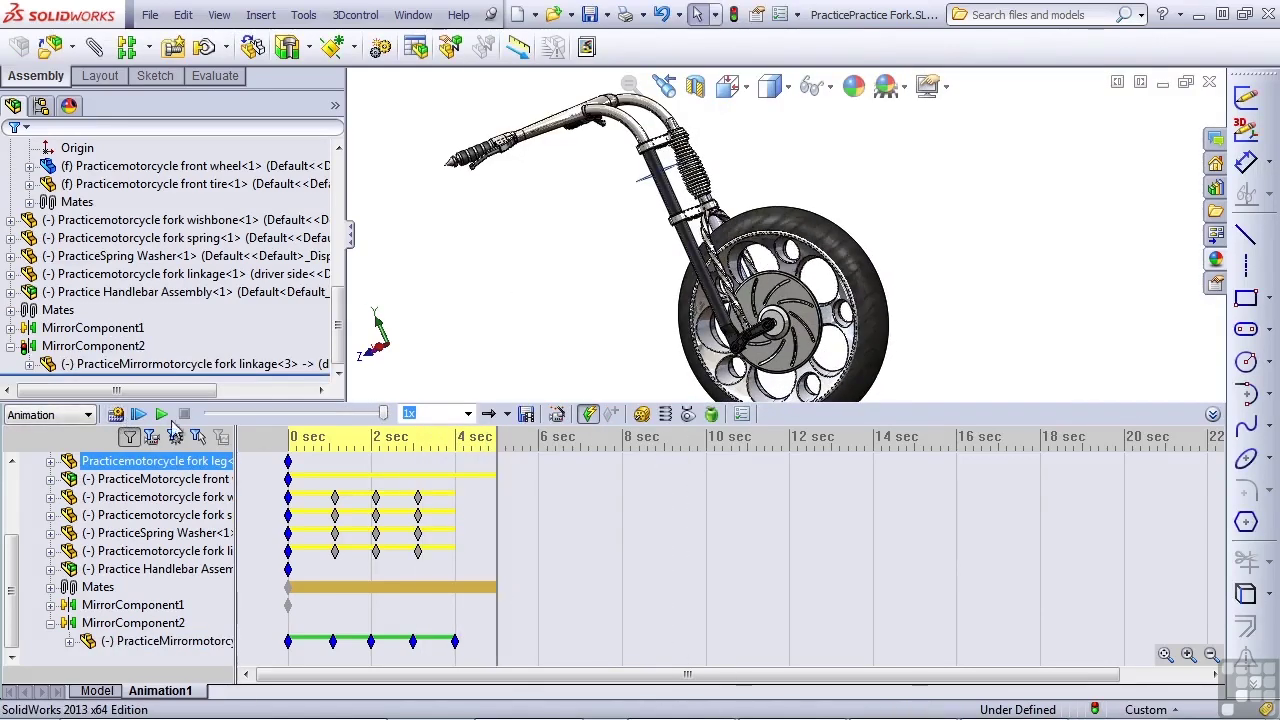
left_click_drag(497, 449, 288, 449)
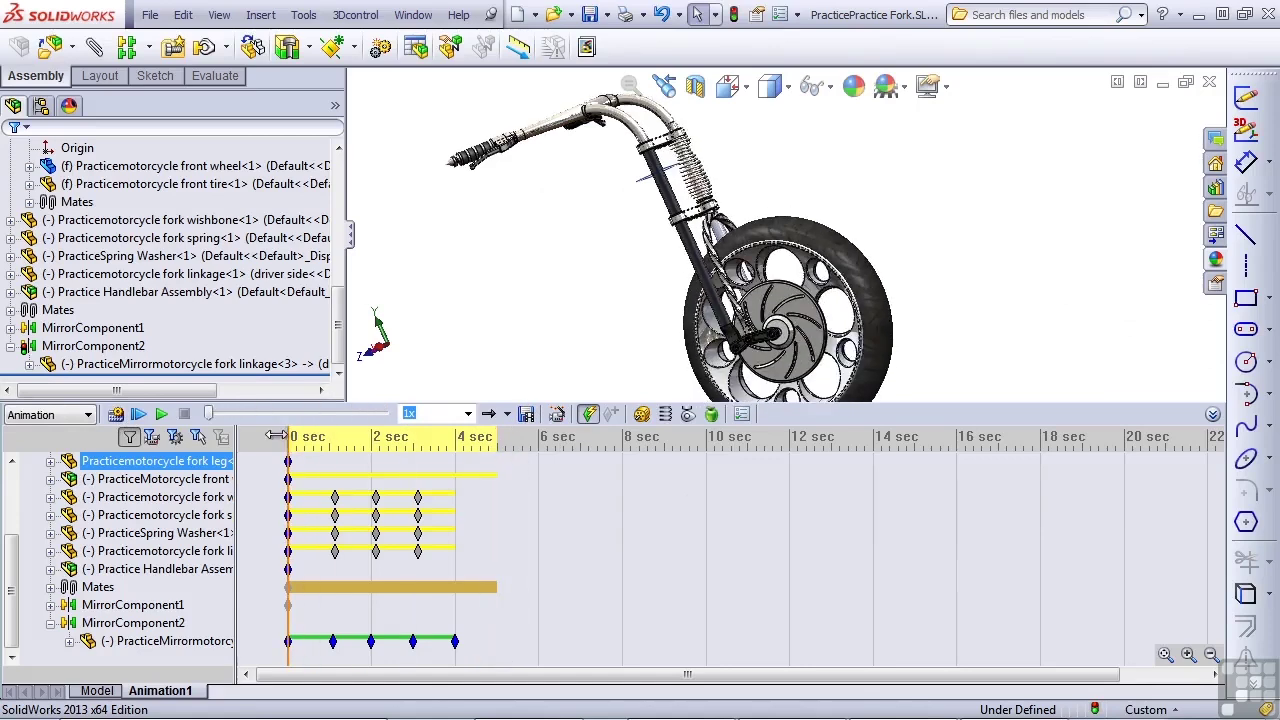
left_click(137, 415)
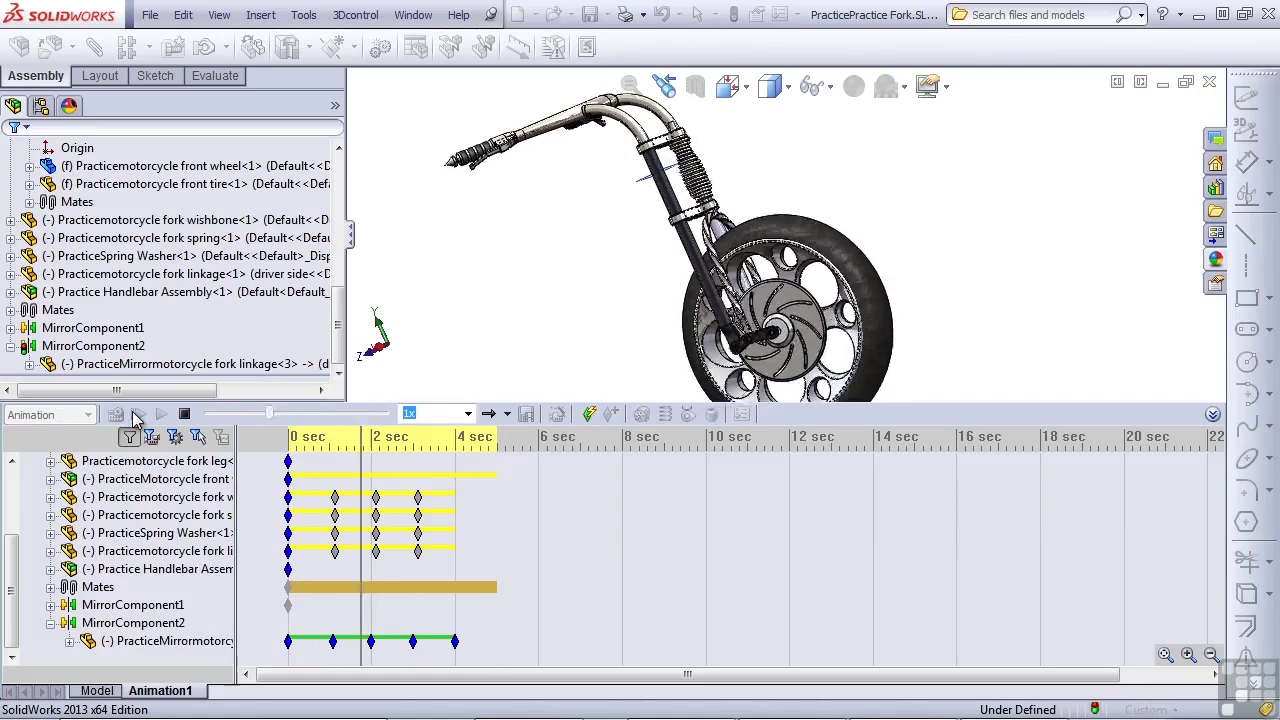